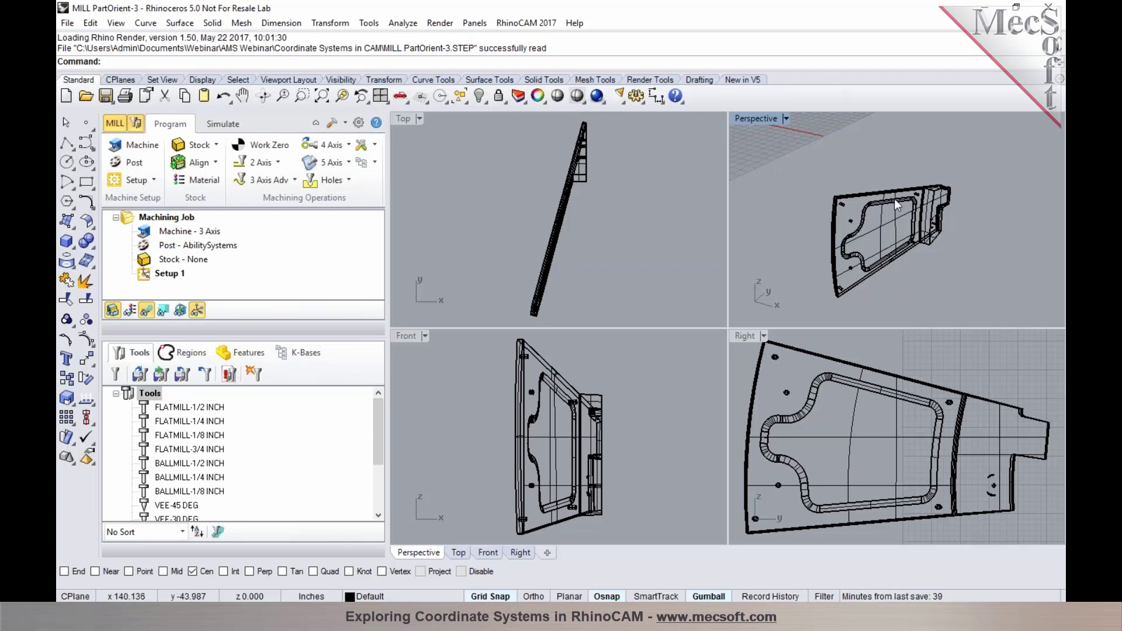
Step: Maximize the Perspective viewport, switch it to Shaded display, and orbit around the upright part
scroll(899, 216, down, 4)
scroll(902, 223, down, 1)
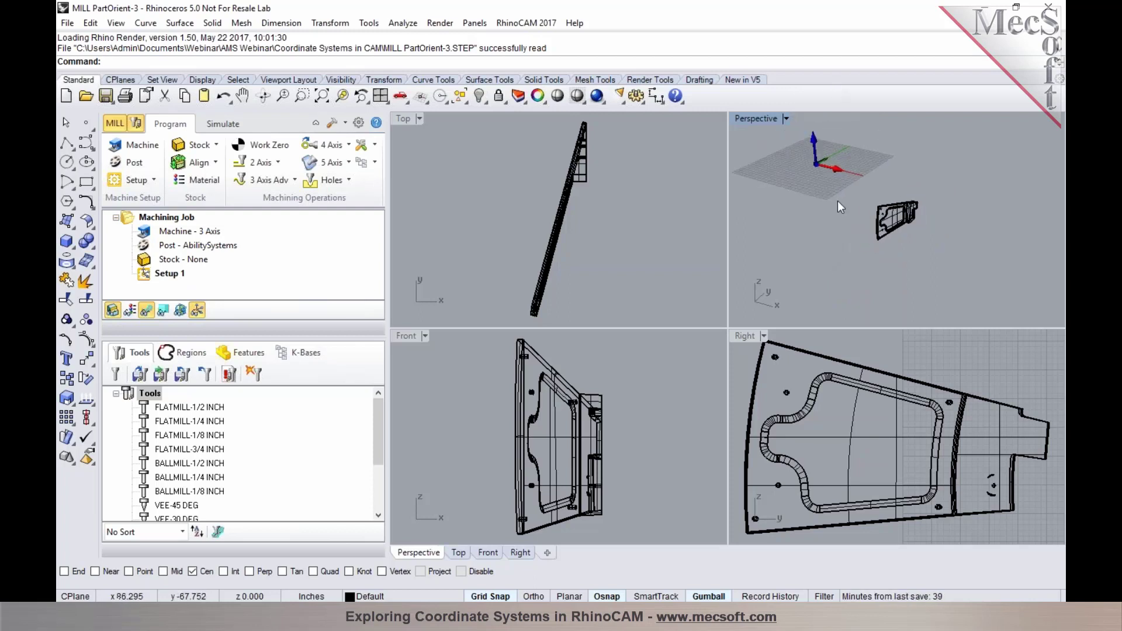
double_click(760, 118)
click(576, 96)
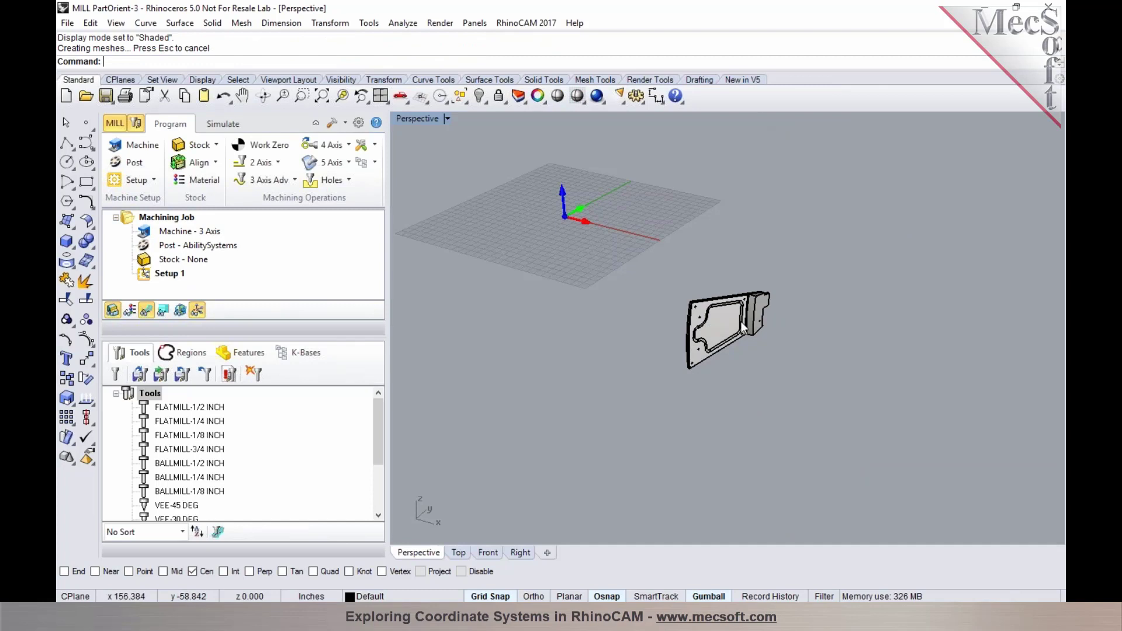
right_drag(743, 328, 812, 336)
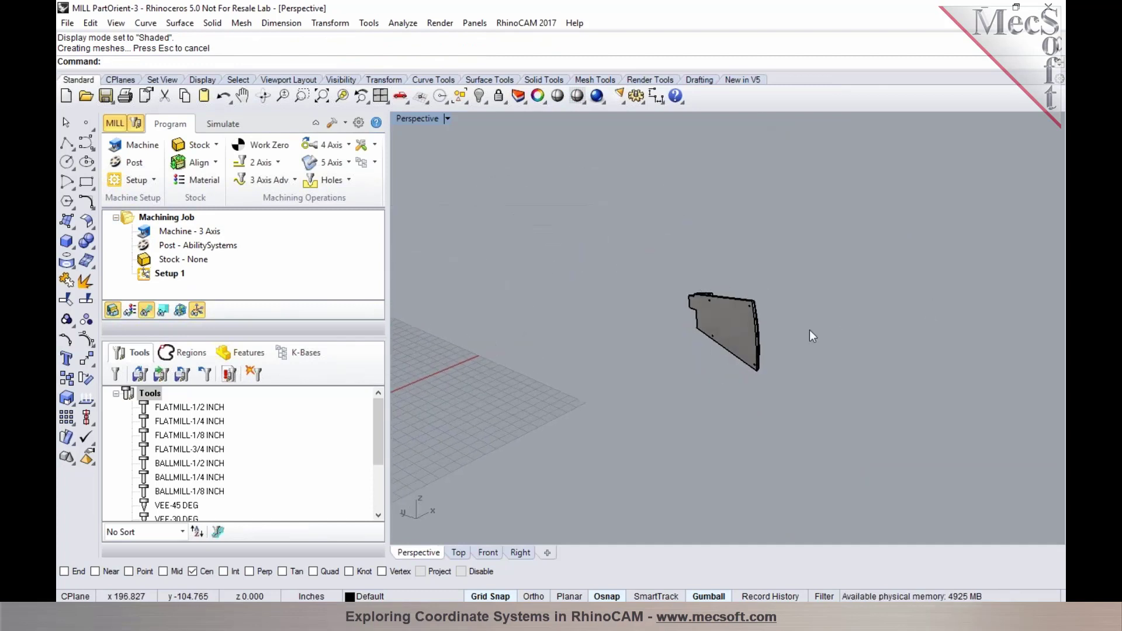
right_drag(643, 335, 784, 435)
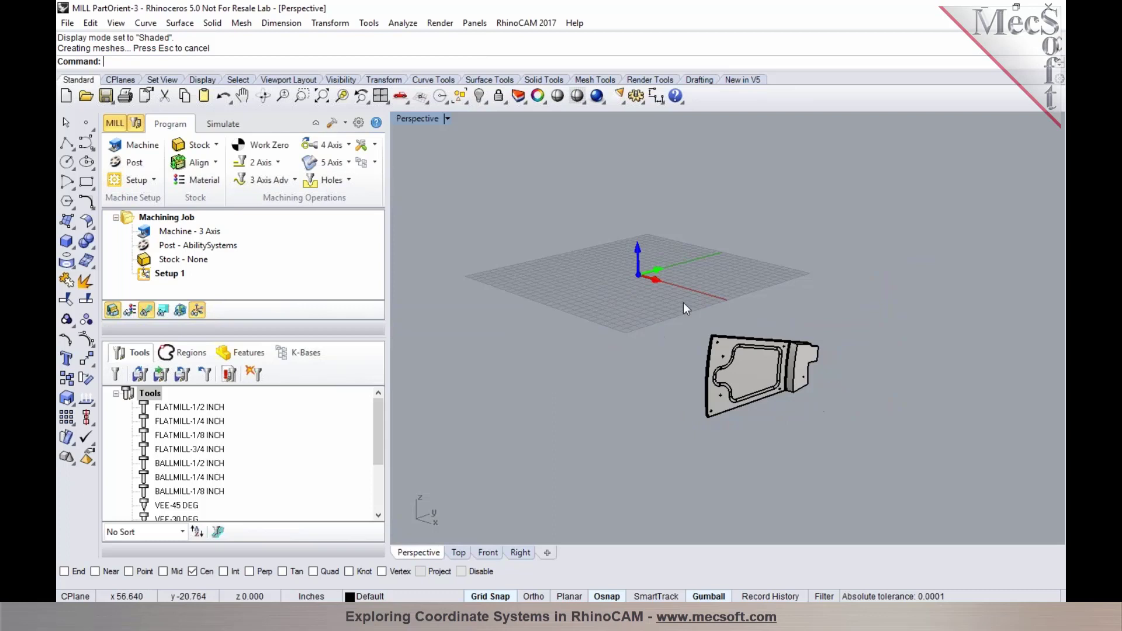
right_drag(681, 349, 841, 357)
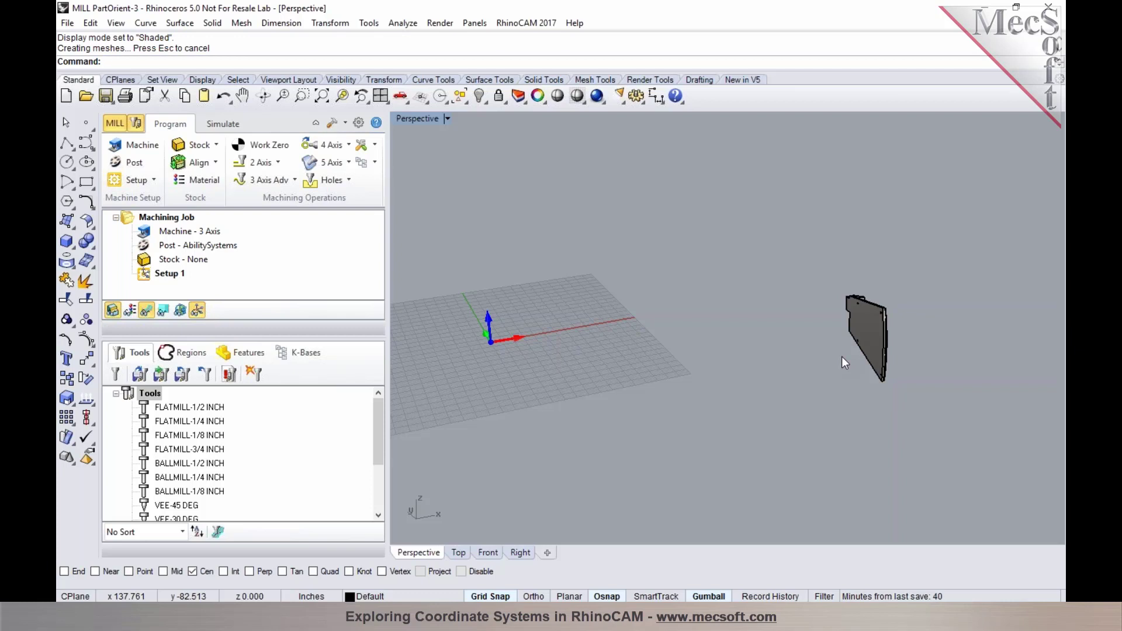
scroll(891, 350, up, 3)
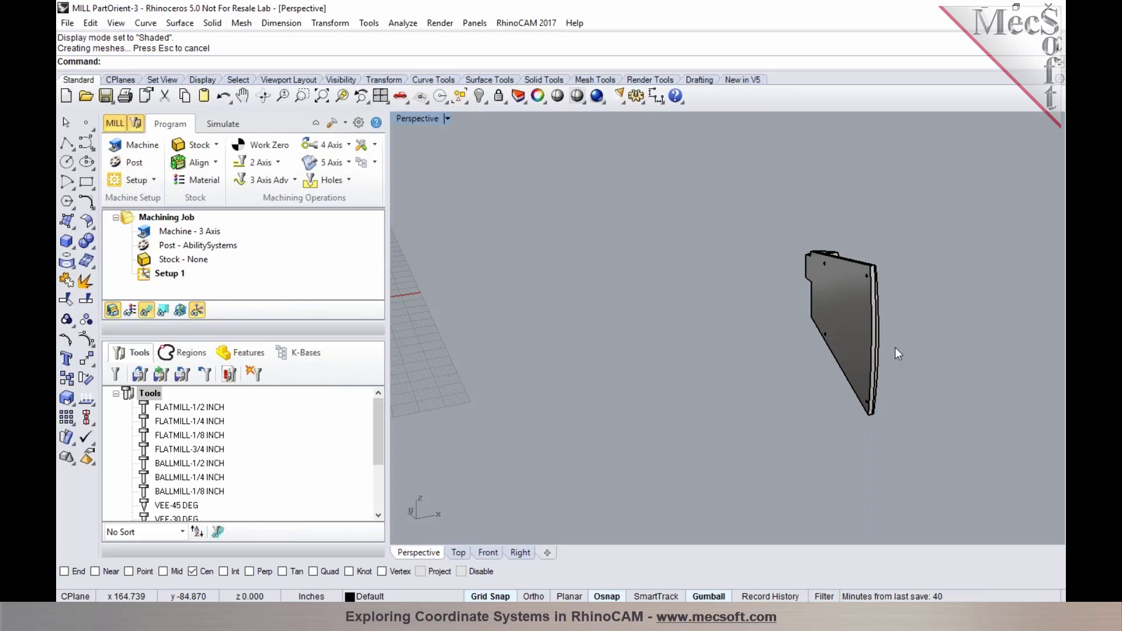
Step: Return to the four-viewport layout, then zoom and orbit the Perspective view toward the part
click(381, 98)
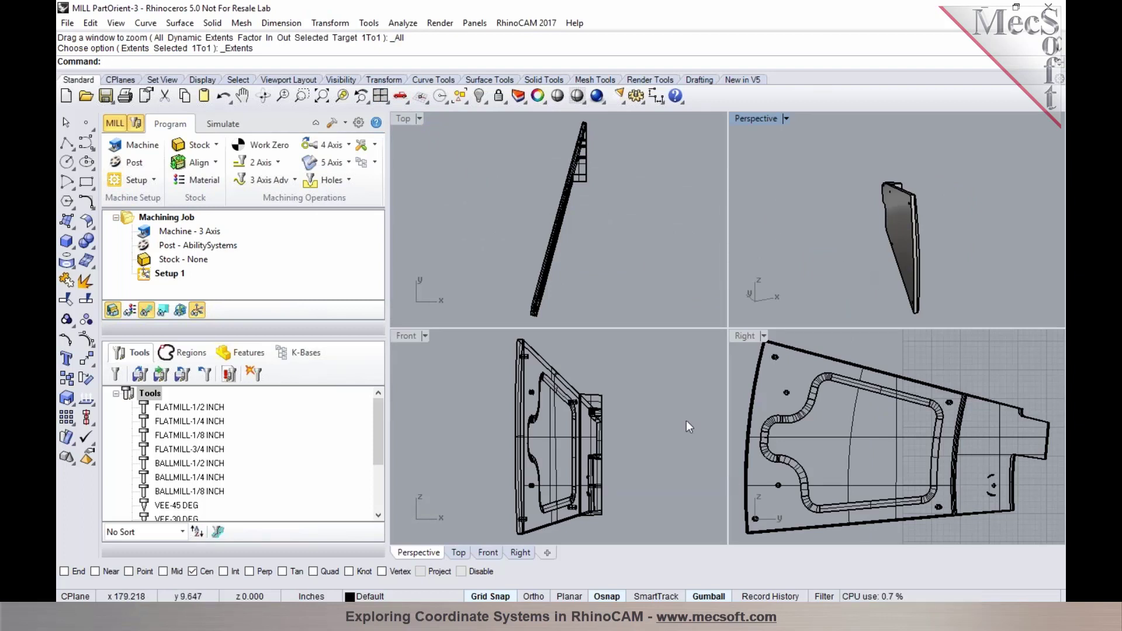
scroll(686, 419, down, 5)
scroll(592, 182, down, 1)
scroll(593, 183, down, 2)
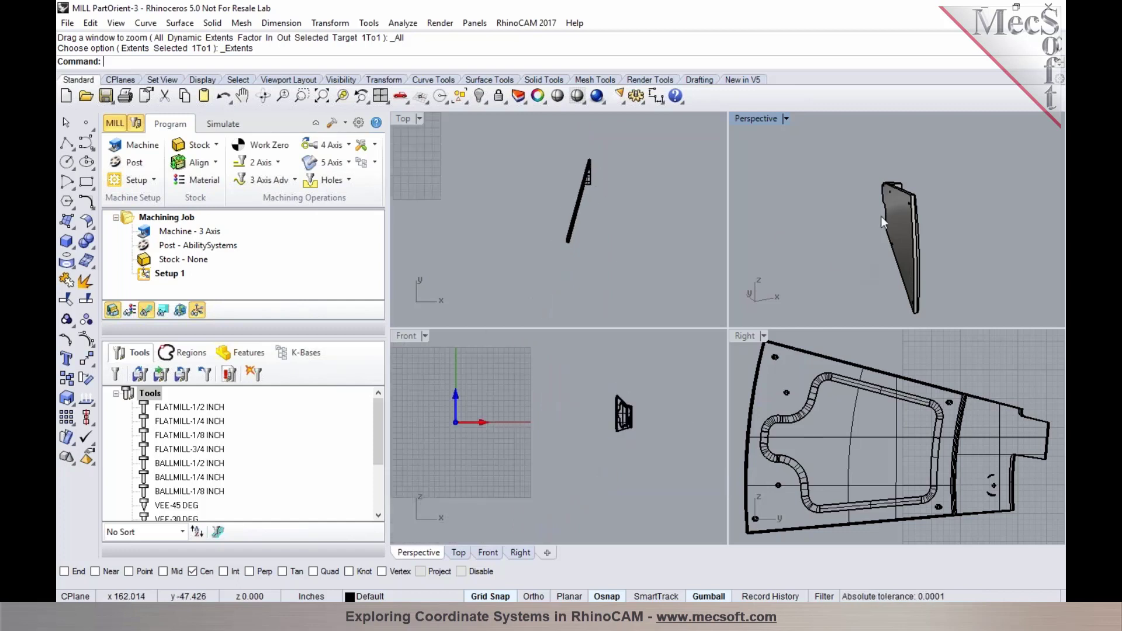
right_drag(879, 217, 949, 260)
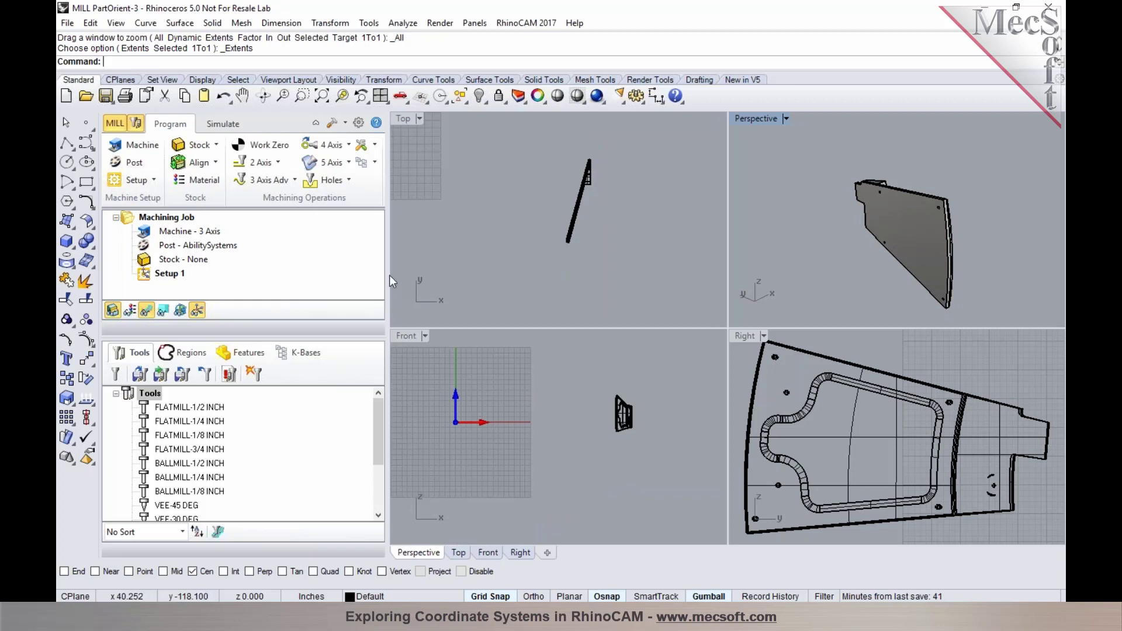
scroll(545, 270, down, 2)
scroll(462, 195, up, 6)
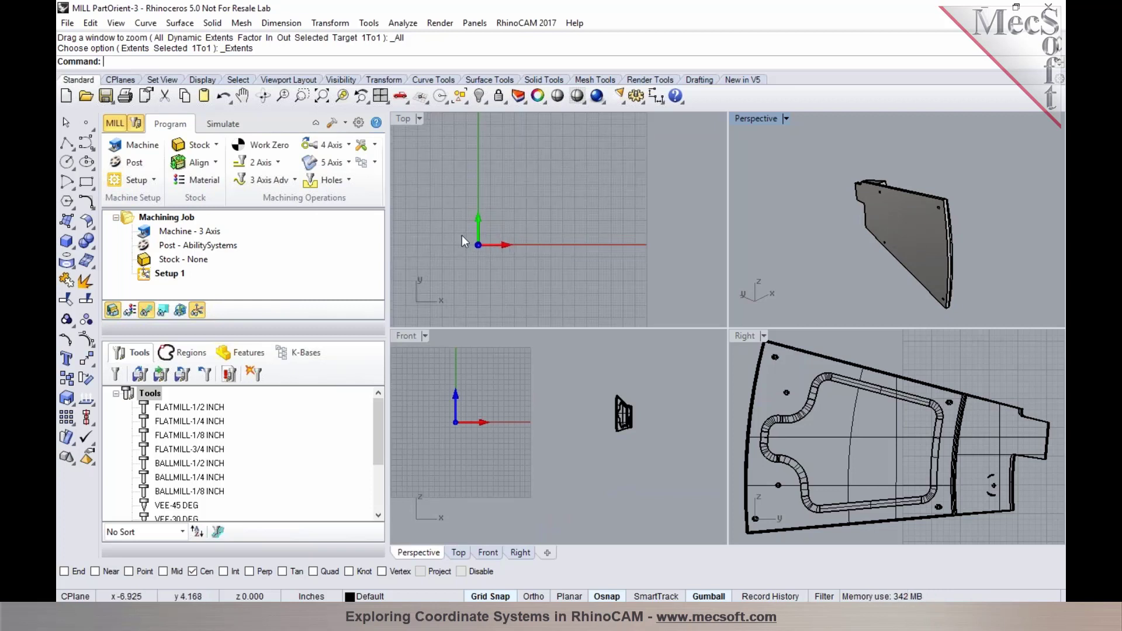
Step: Maximize the Perspective view again and orbit it around the world origin
double_click(768, 124)
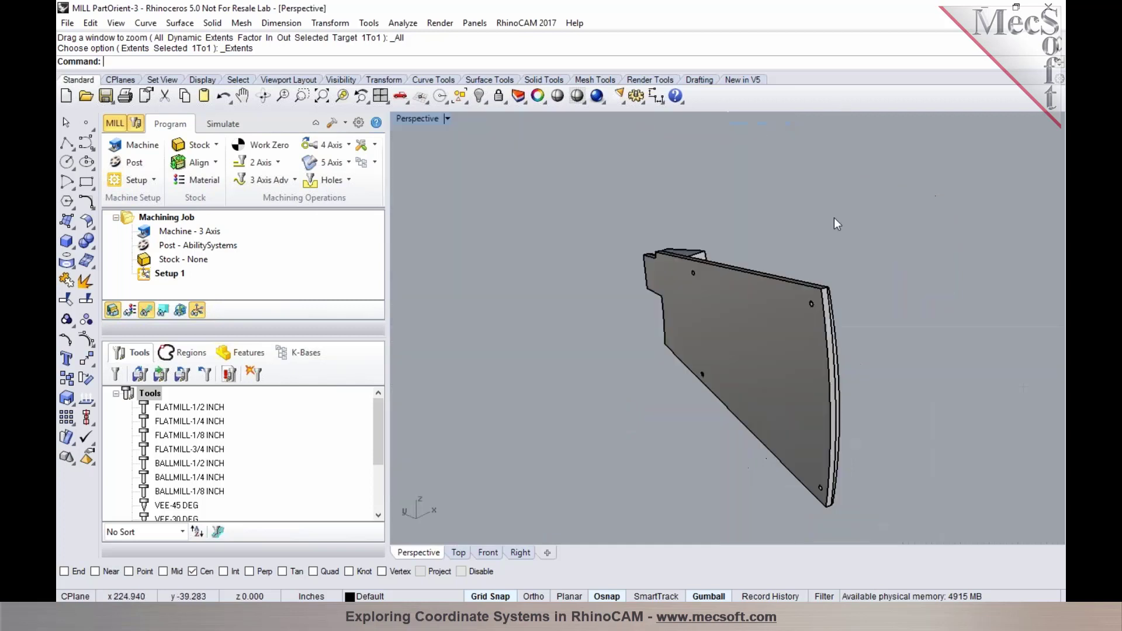
scroll(925, 300, down, 5)
right_drag(584, 263, 587, 411)
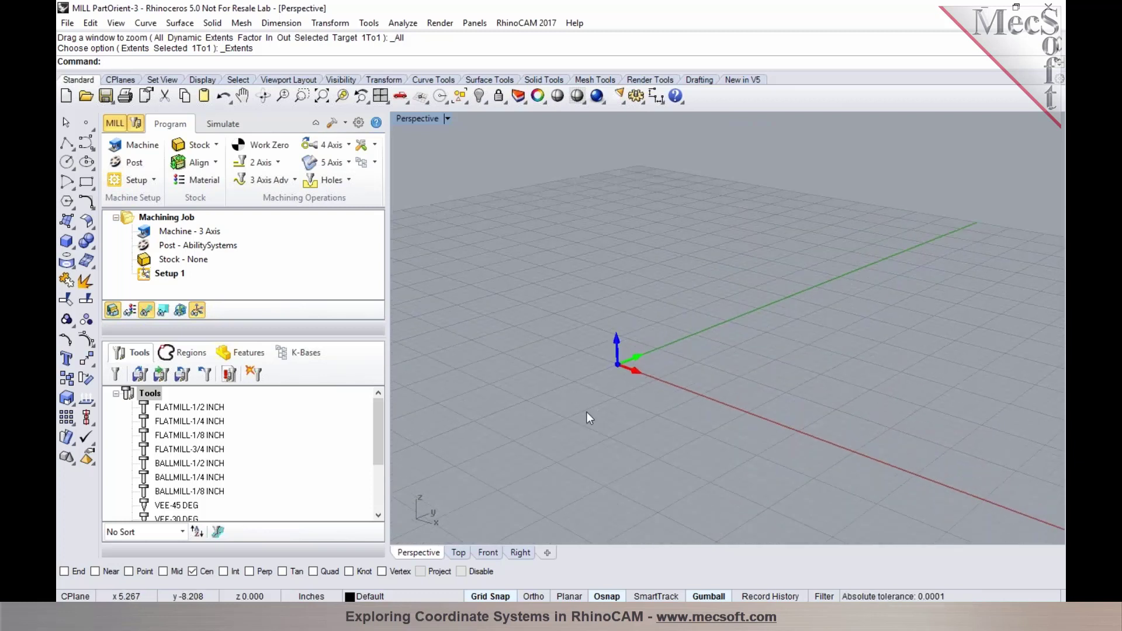
click(198, 311)
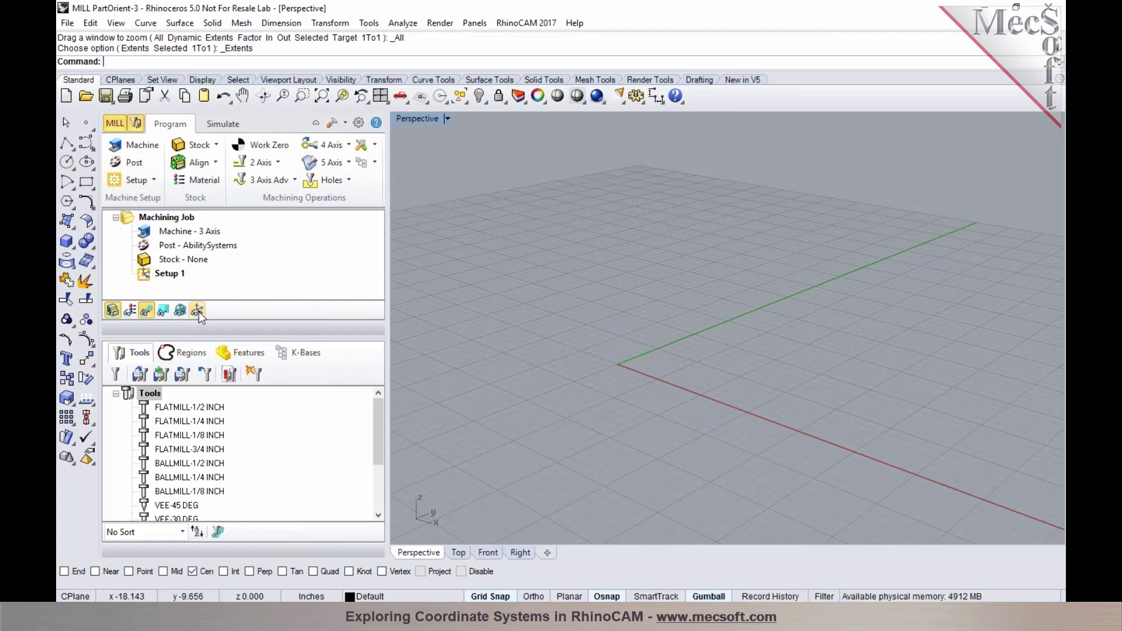
click(182, 311)
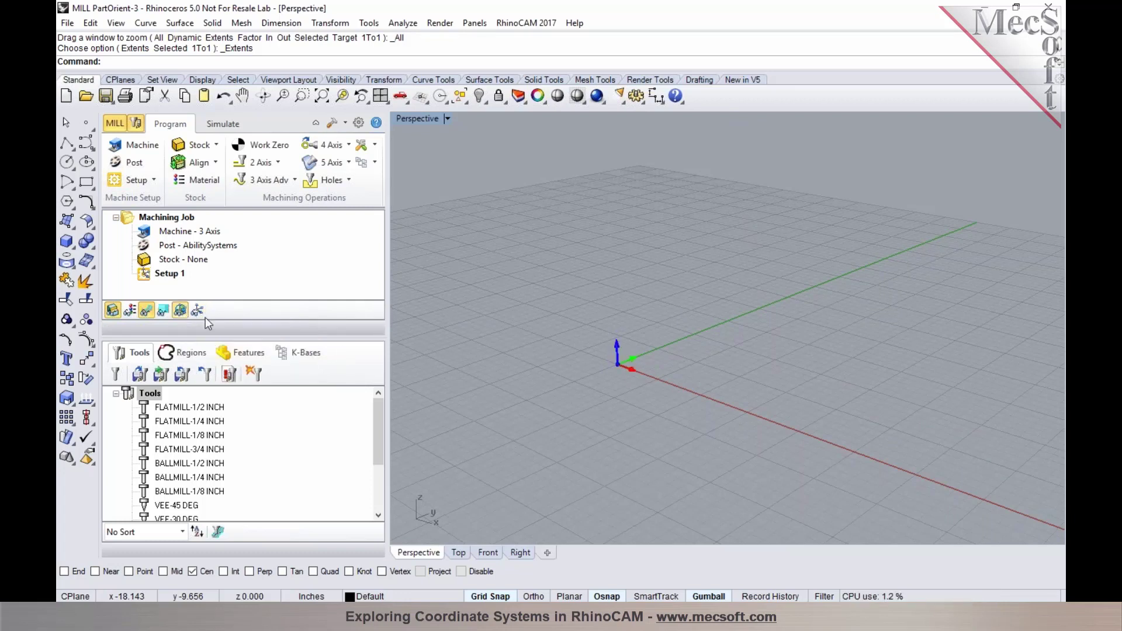
scroll(609, 376, up, 3)
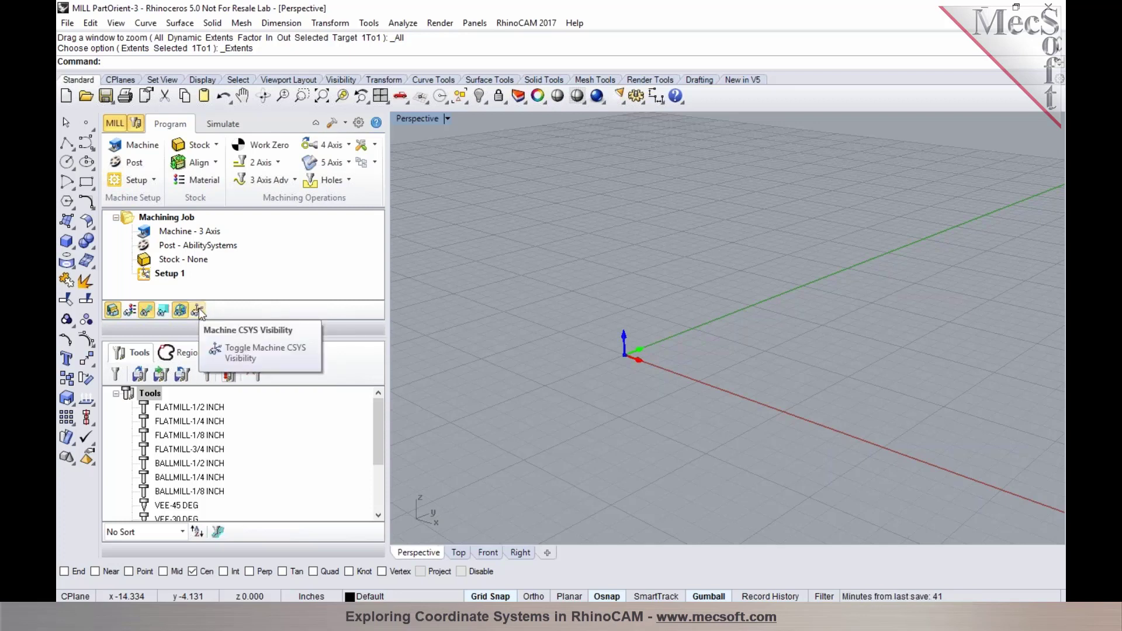
click(199, 307)
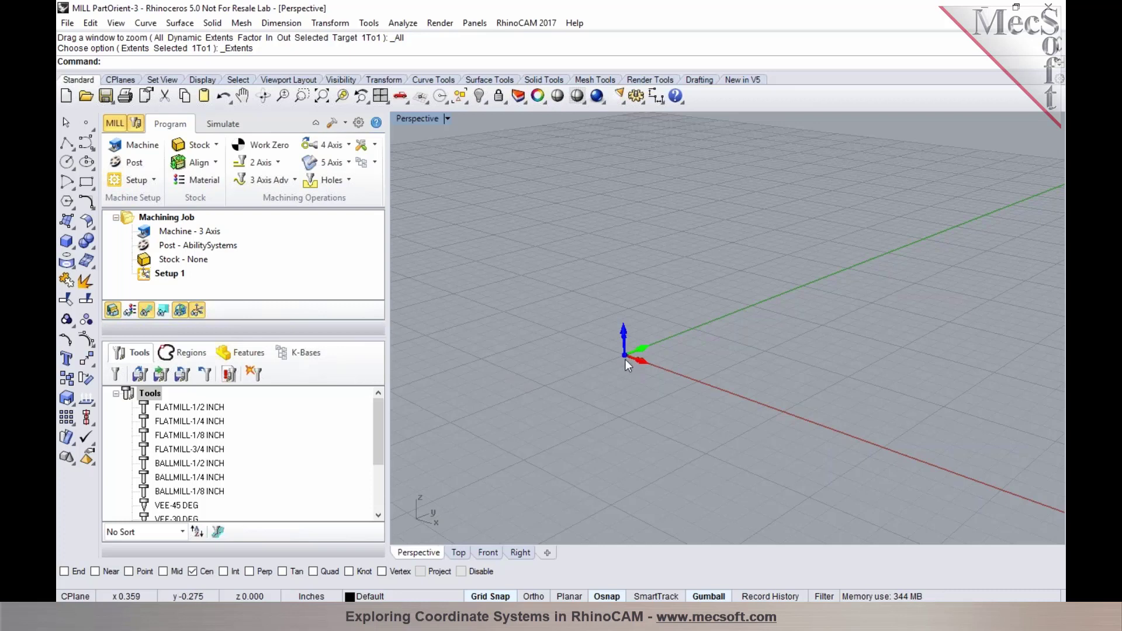
Step: Zoom out and orbit the Perspective view until the part faces you, then select the part
scroll(590, 293, down, 3)
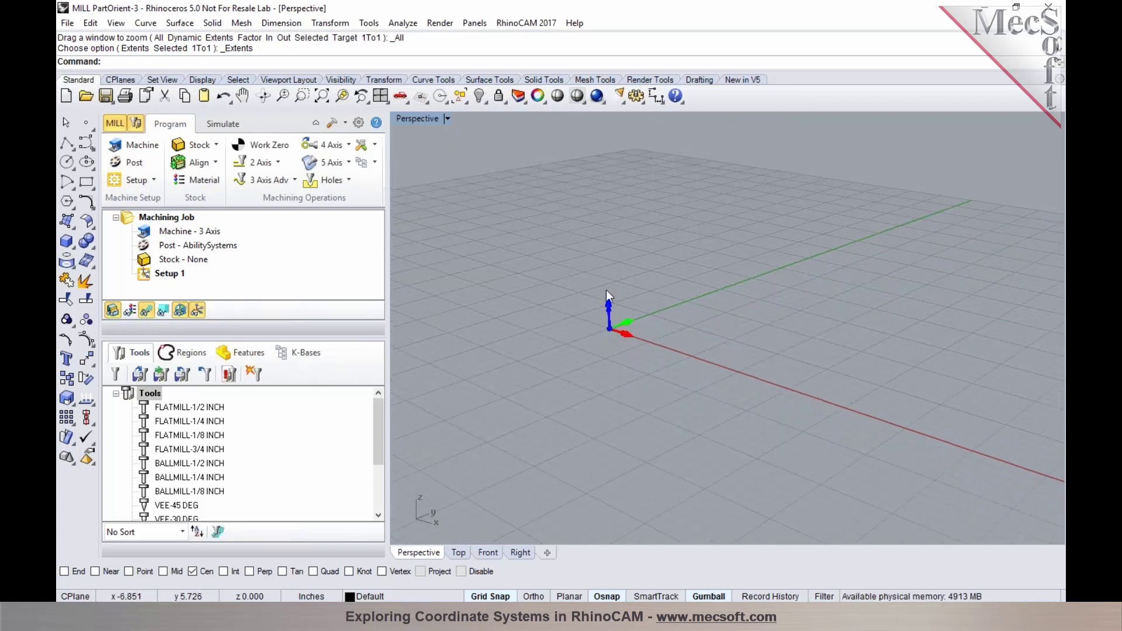
scroll(614, 263, down, 5)
right_drag(605, 276, 966, 331)
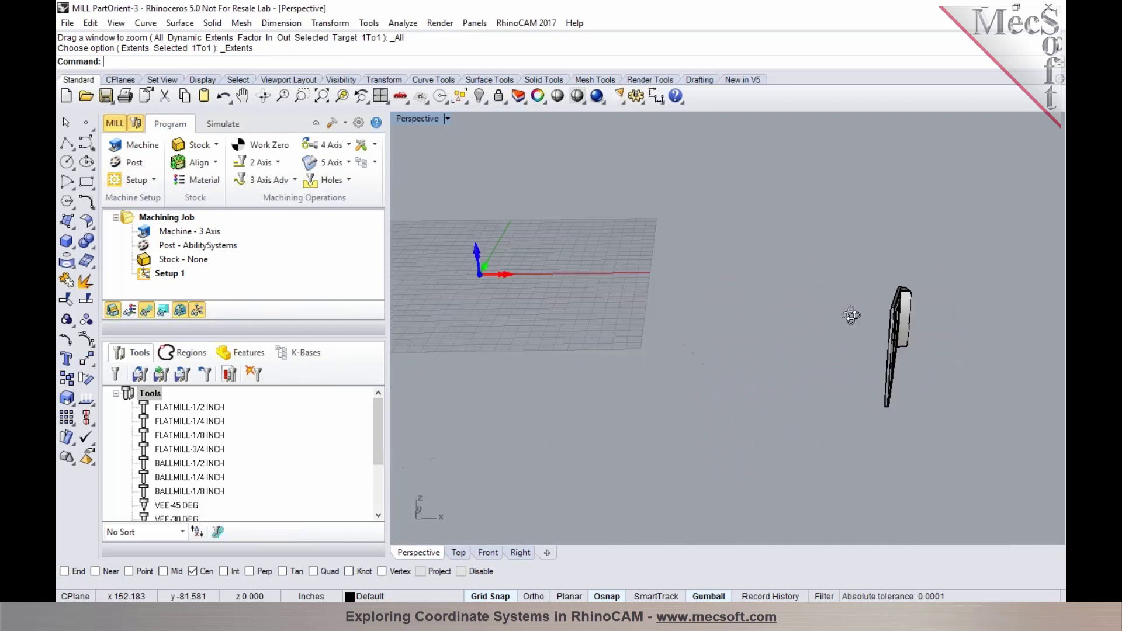
right_drag(851, 315, 755, 282)
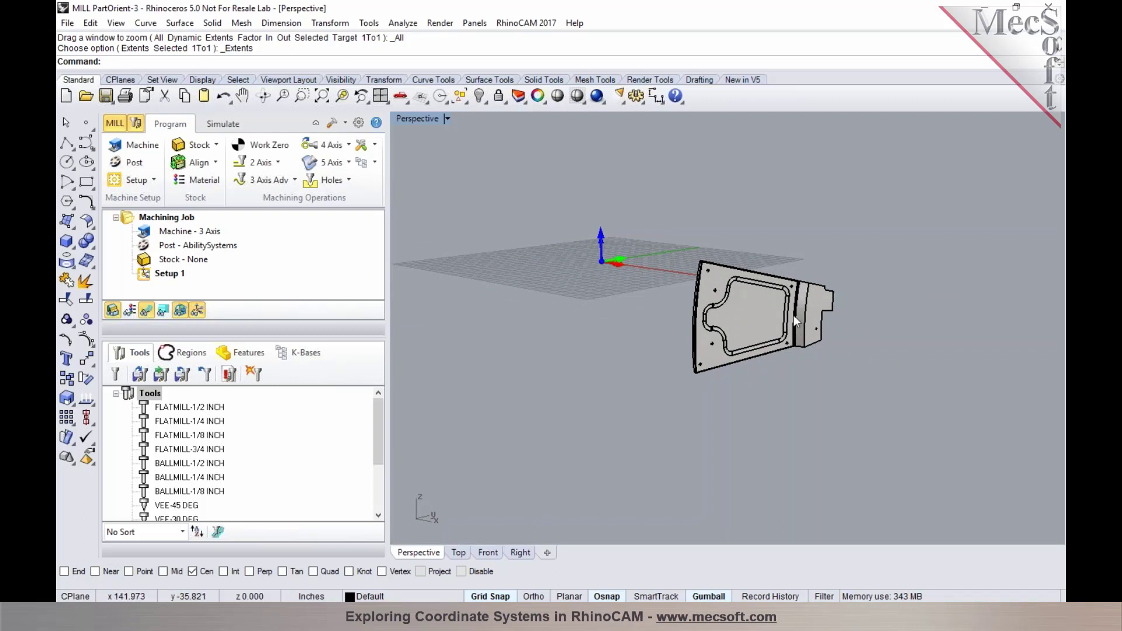
right_drag(719, 279, 735, 350)
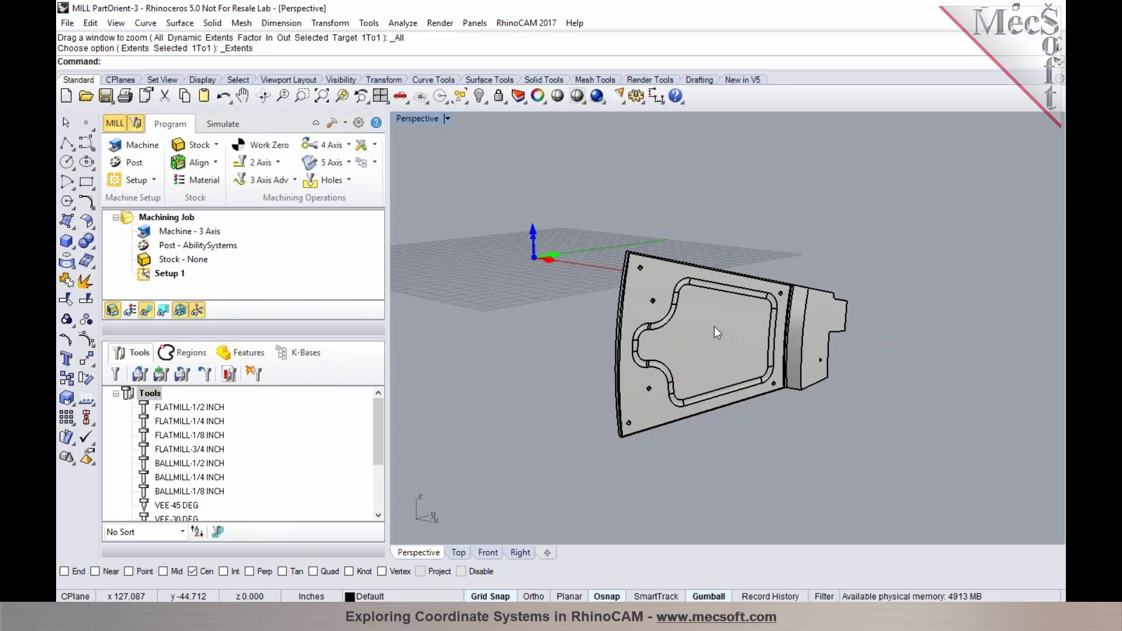
click(716, 332)
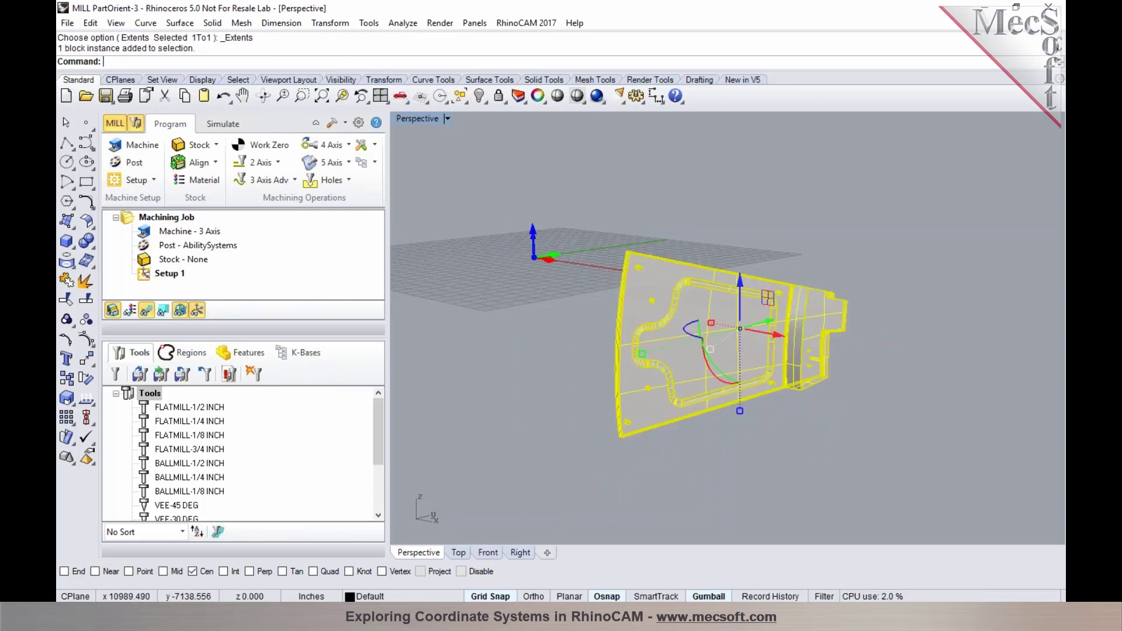
Step: Start the Orient 3 Points transform and zoom in on the part
click(330, 23)
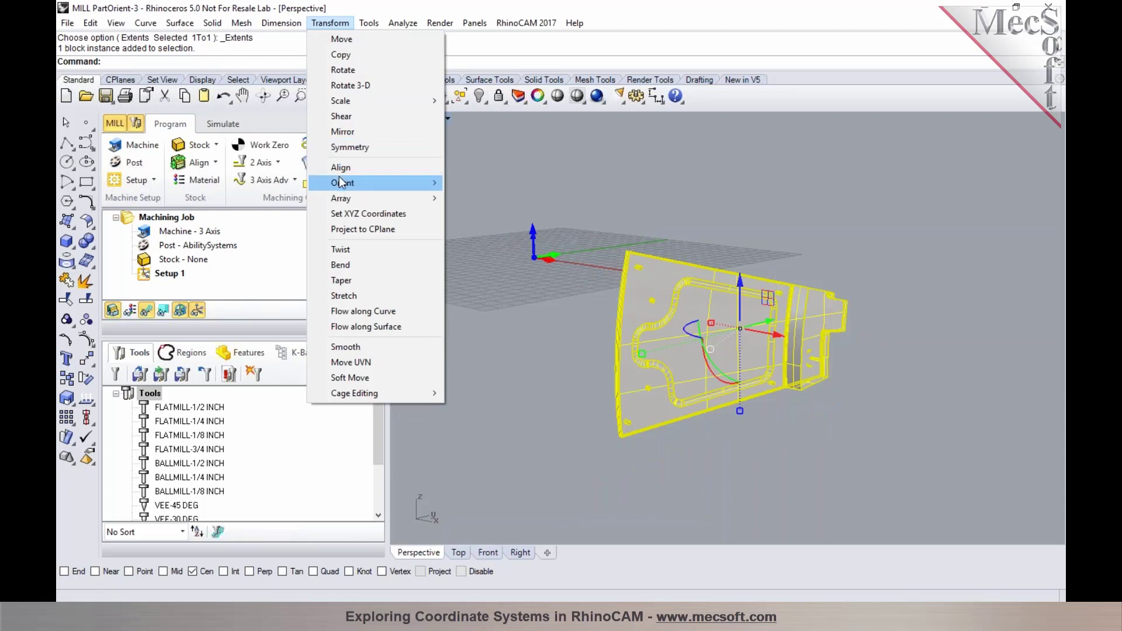
mouse_move(339, 179)
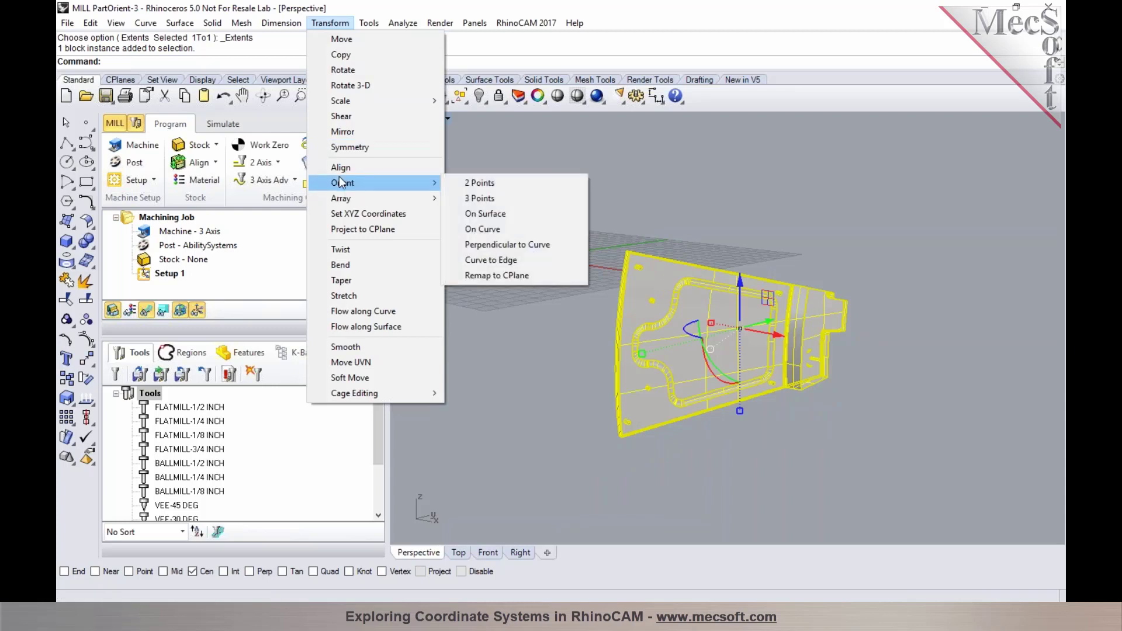
click(471, 200)
right_drag(672, 274, 923, 519)
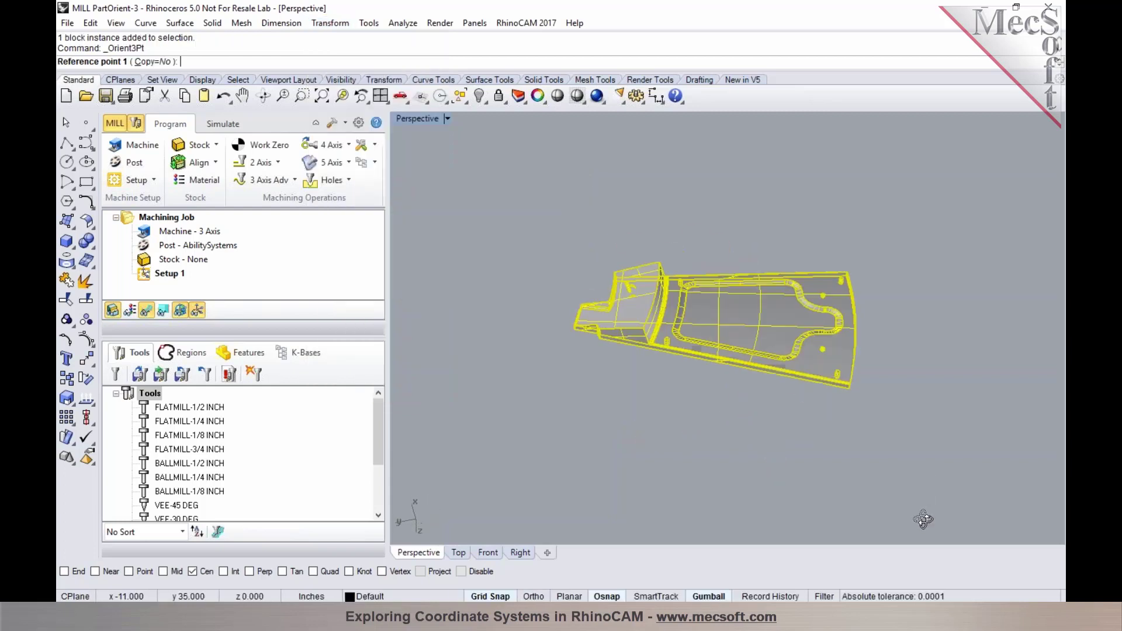
scroll(726, 315, up, 5)
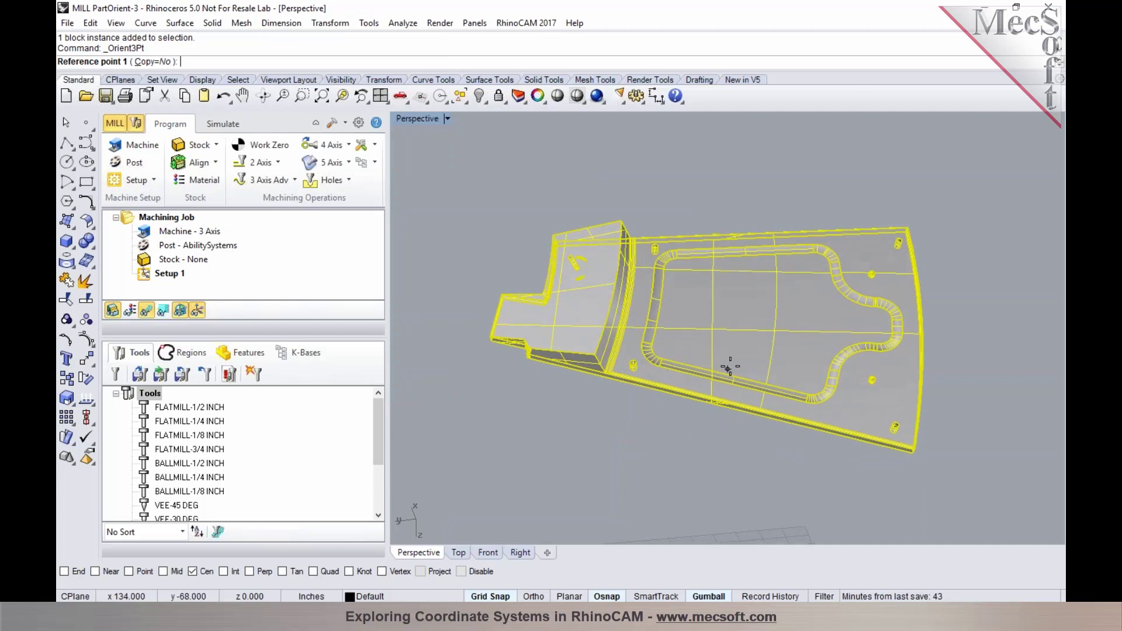
scroll(727, 368, up, 2)
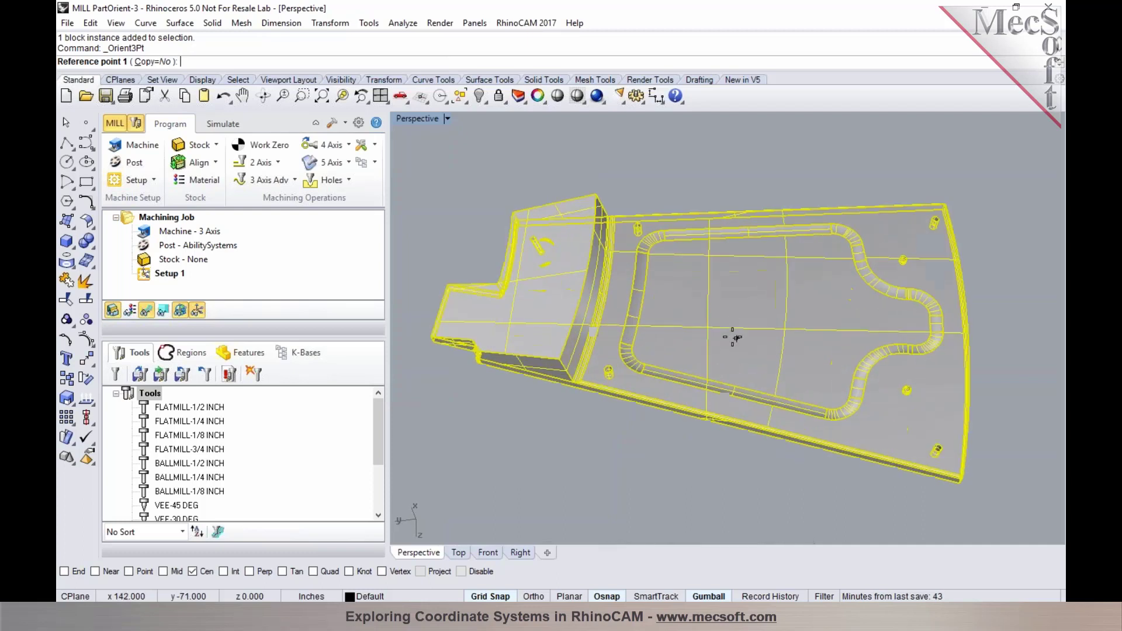
Step: Snap the left and right edge midpoints as reference points and enable the End osnap
click(631, 295)
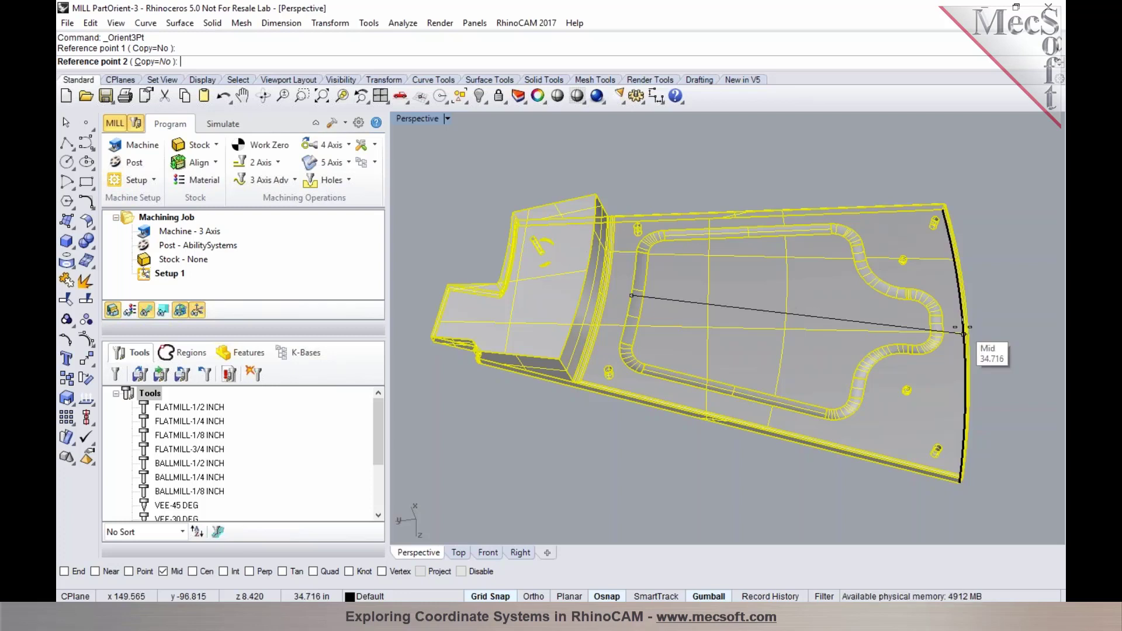
click(963, 333)
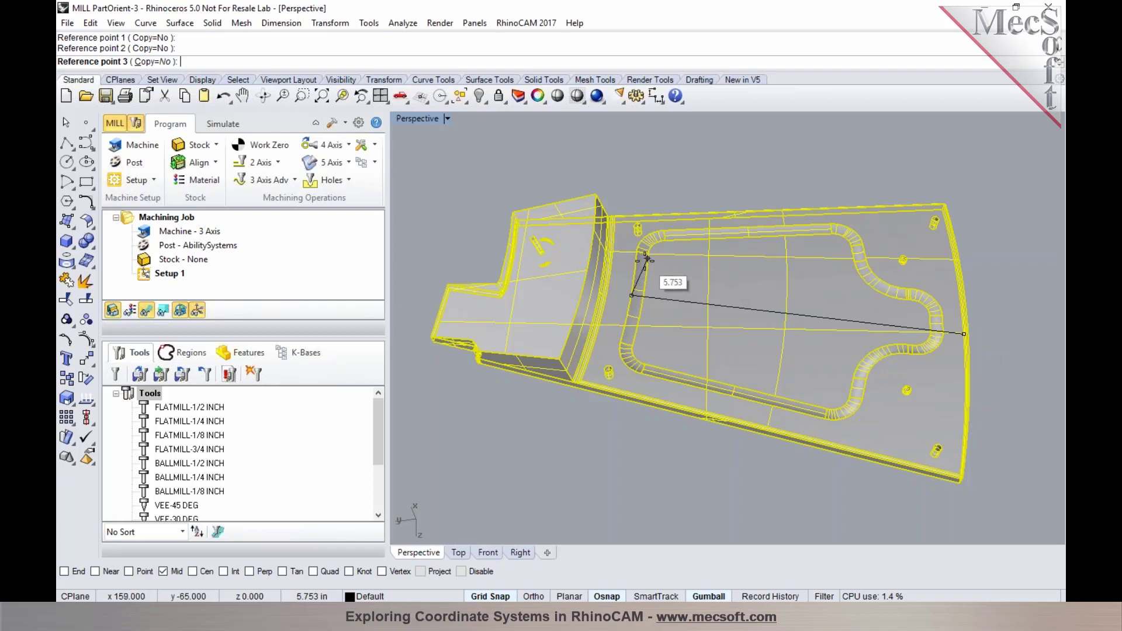
scroll(635, 254, up, 5)
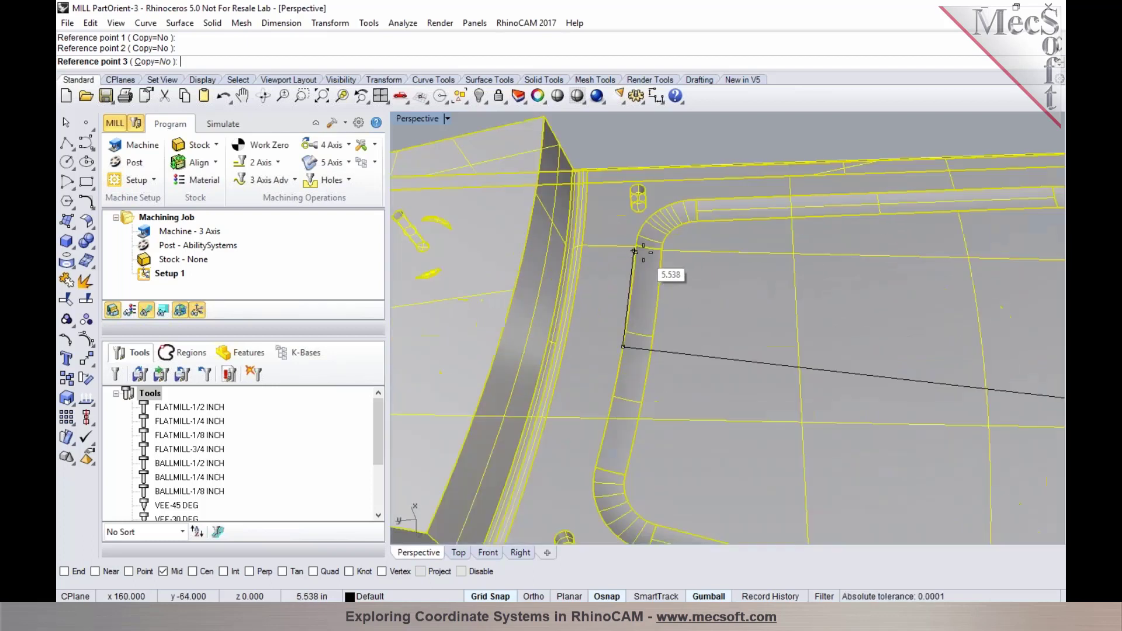
click(64, 571)
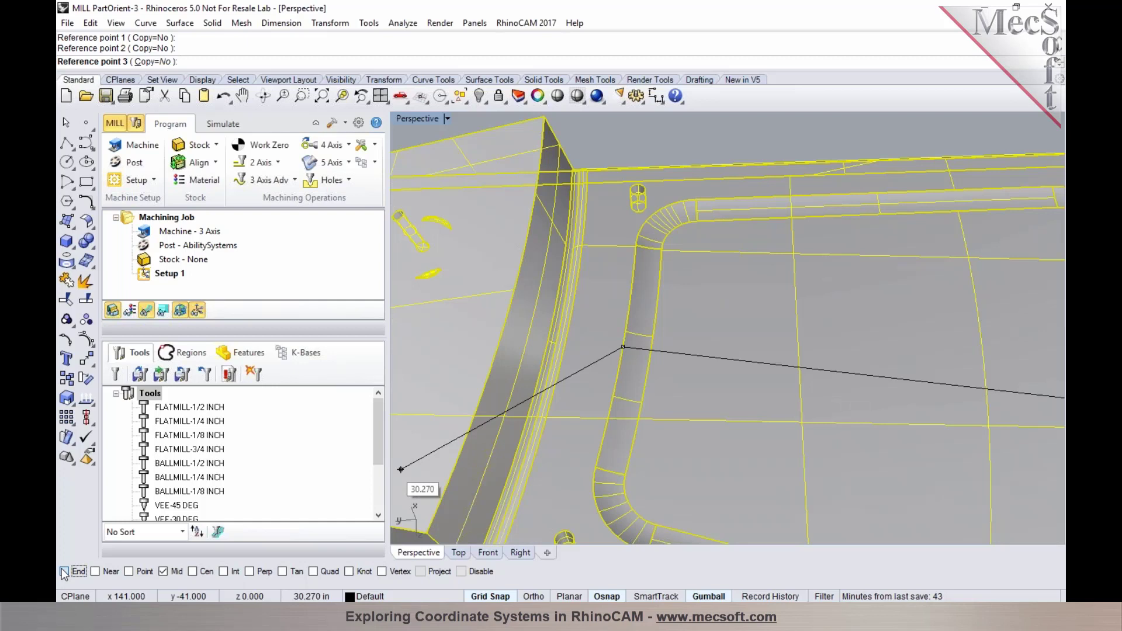
Step: Pick the fillet end, then in Top view target the origin, 10 along X and 10 along Y
click(635, 244)
scroll(738, 262, down, 6)
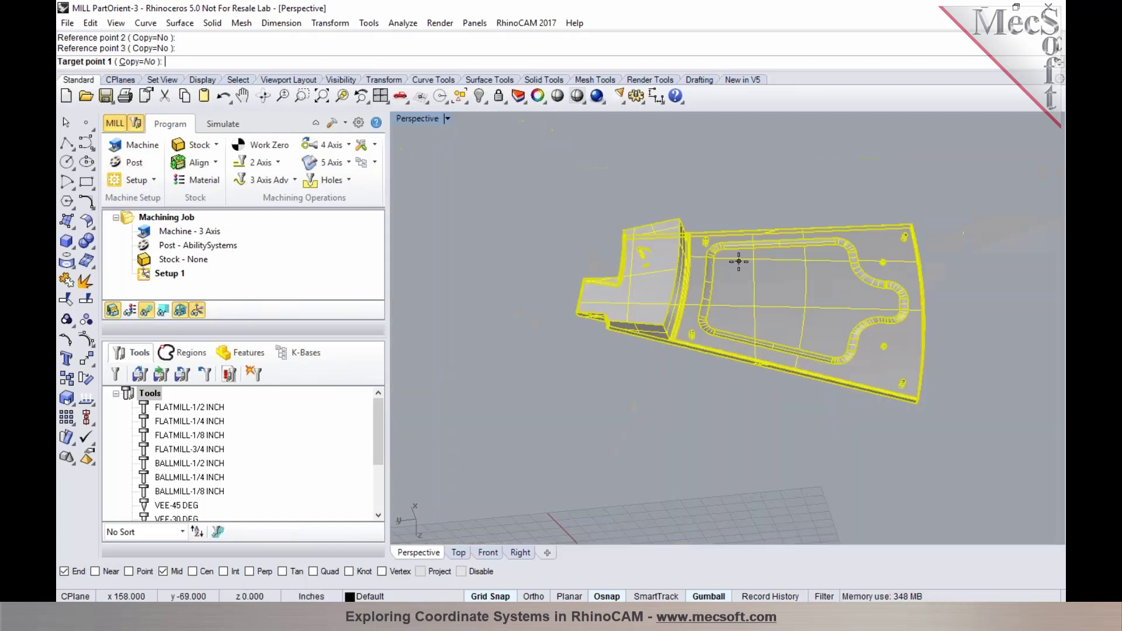
scroll(499, 351, down, 4)
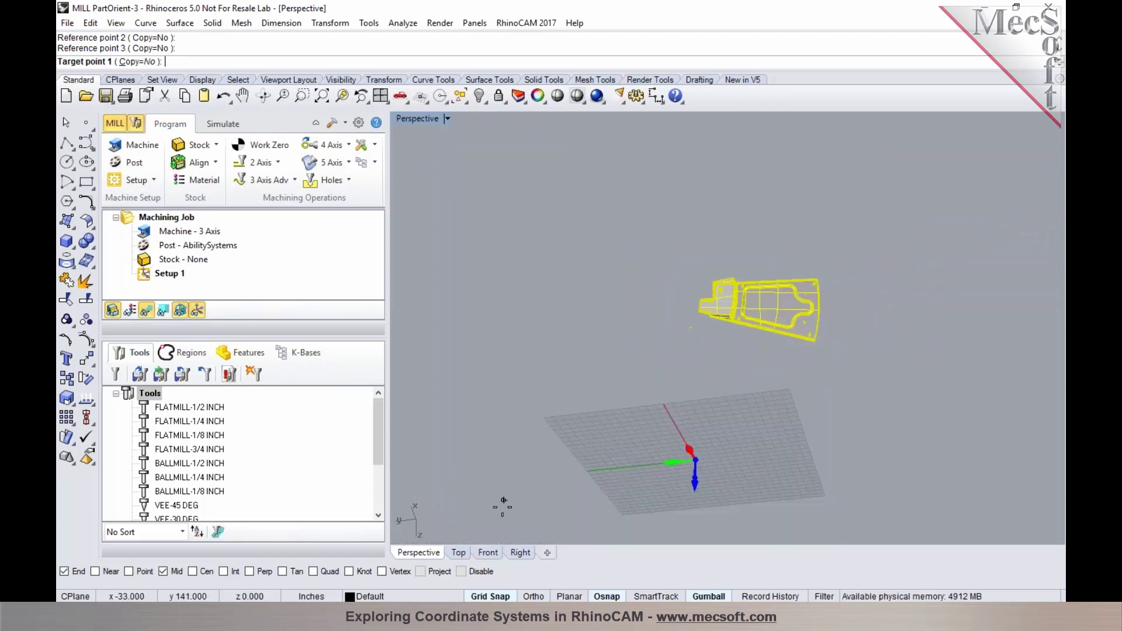
click(459, 553)
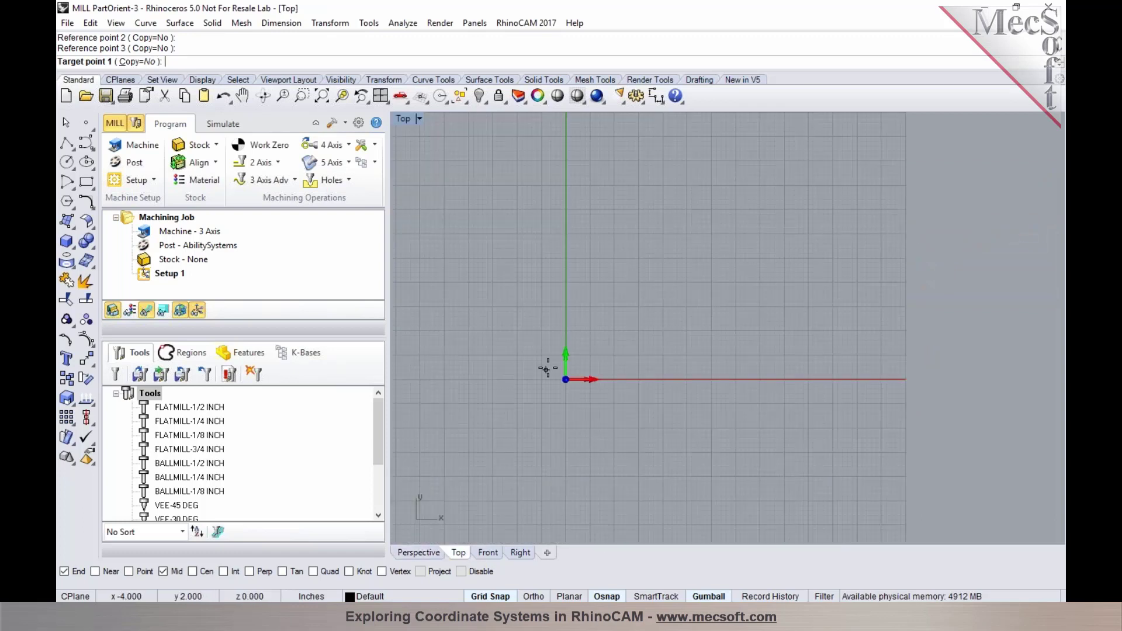
scroll(547, 367, up, 3)
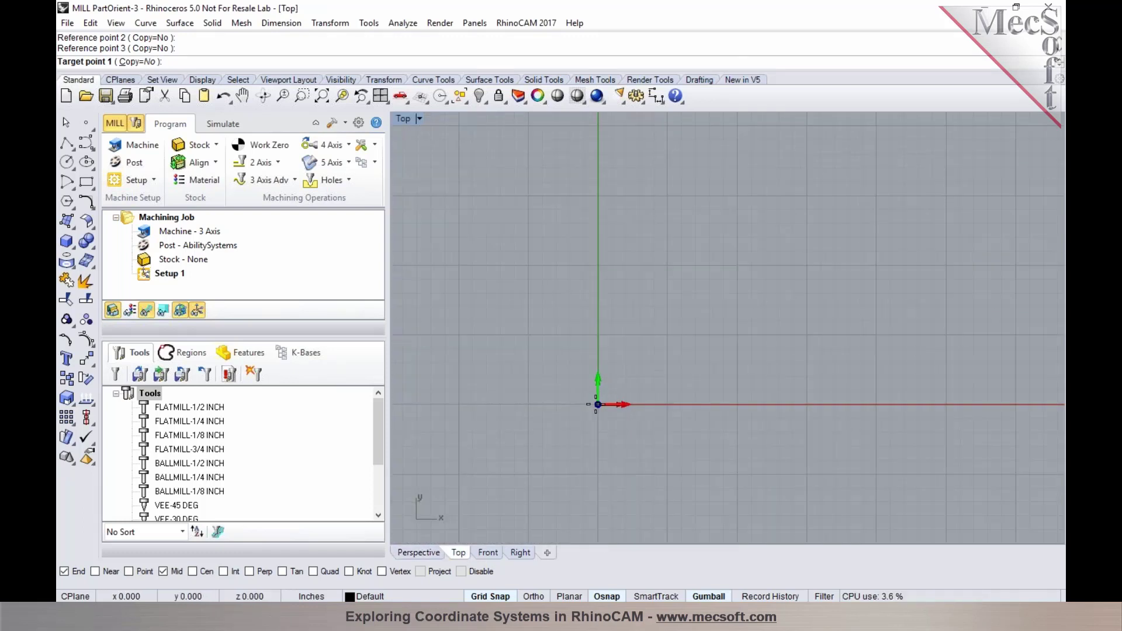
click(597, 404)
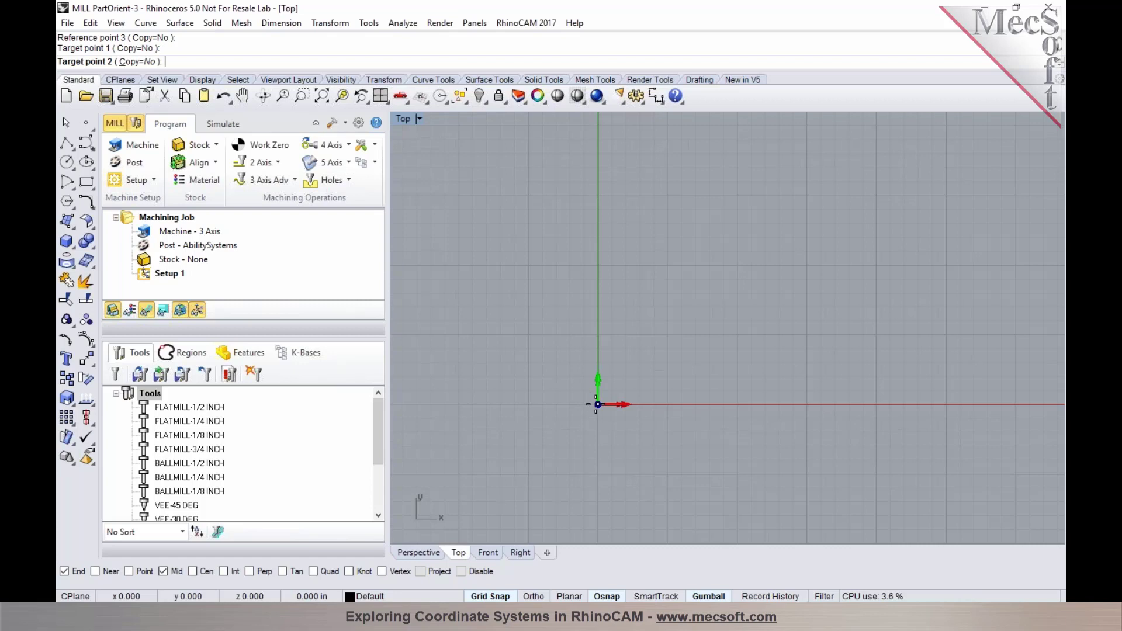
click(735, 403)
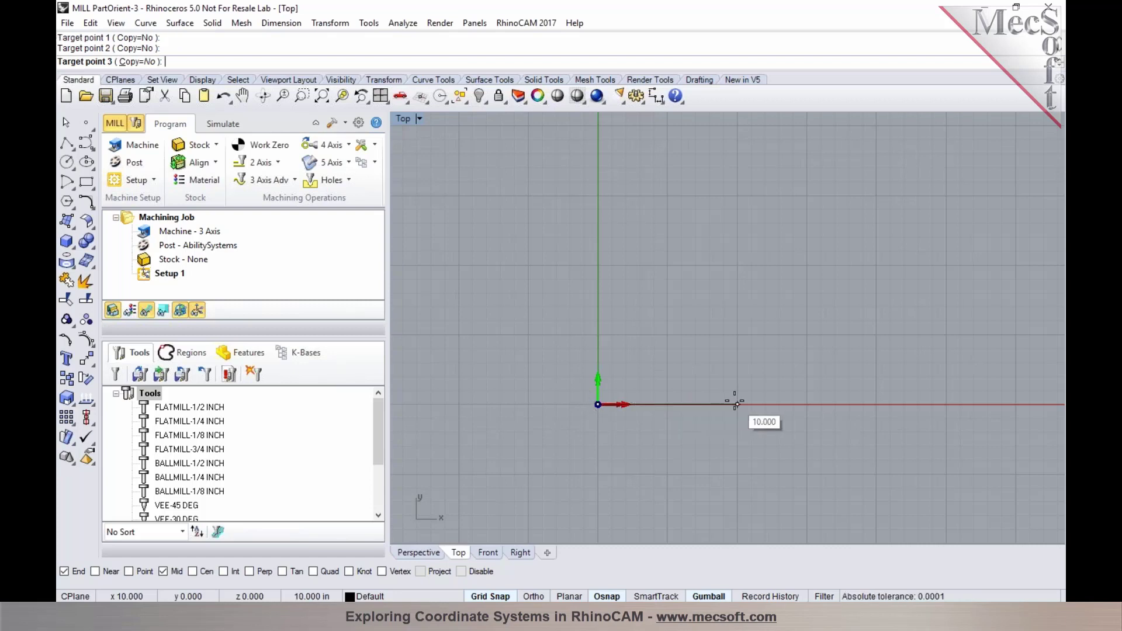
click(598, 267)
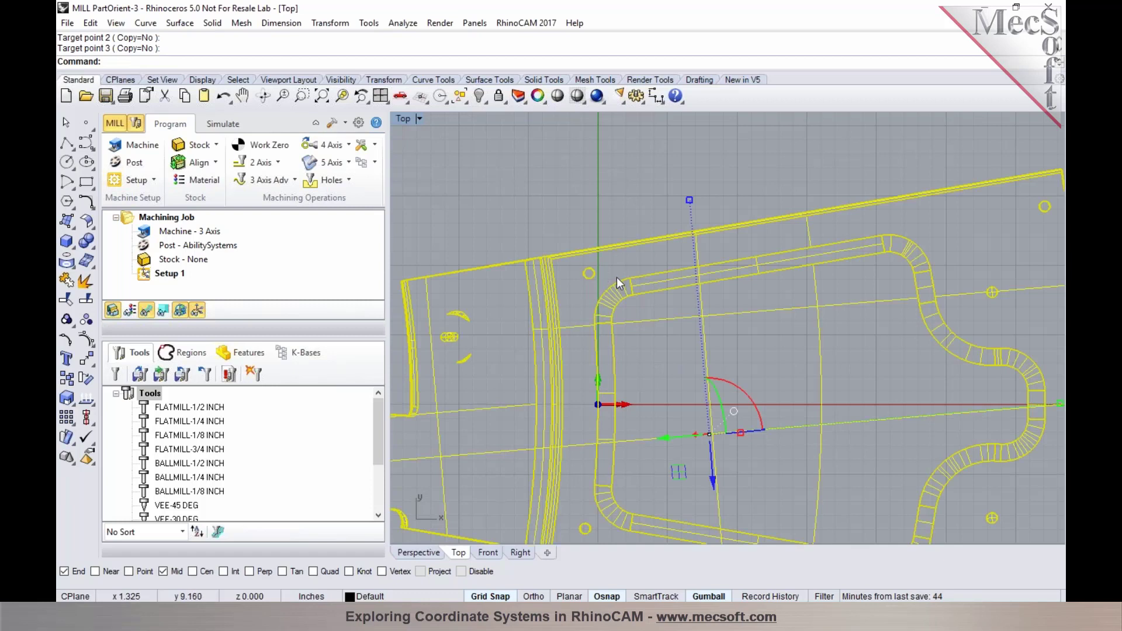
Step: Deselect the reoriented part and show it in Shaded display
scroll(616, 276, down, 3)
click(894, 437)
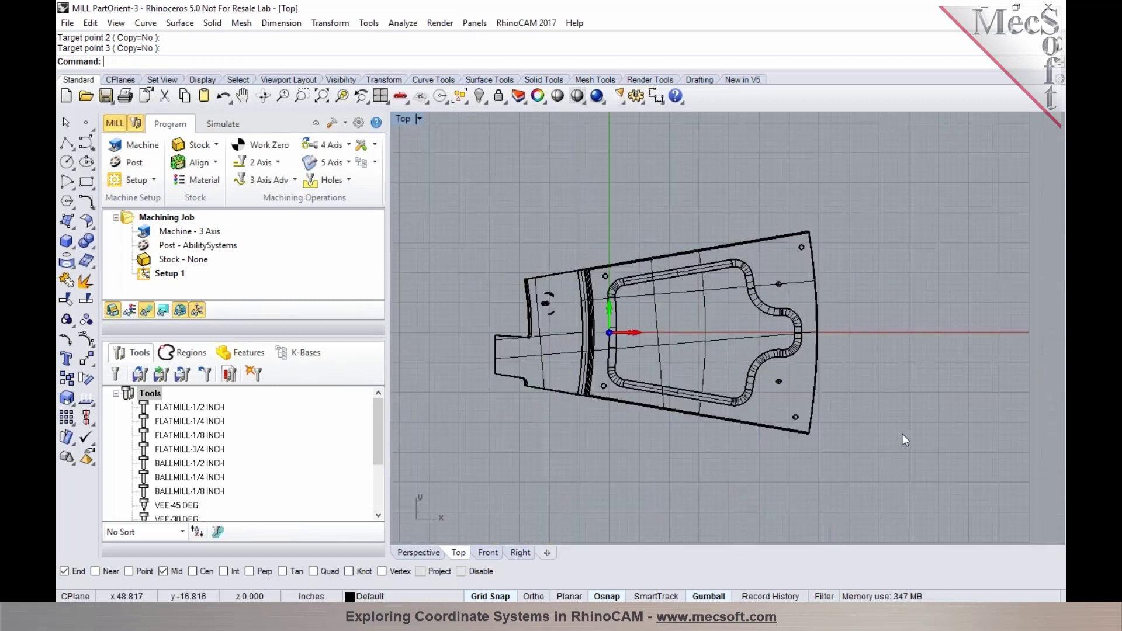
click(568, 96)
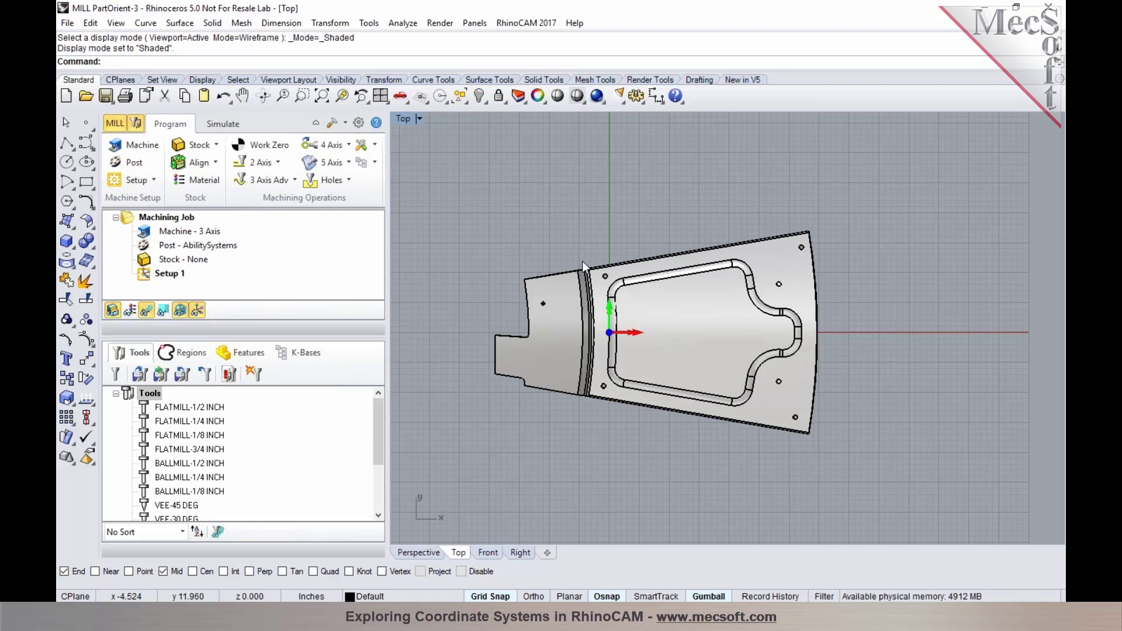
click(320, 25)
mouse_move(356, 186)
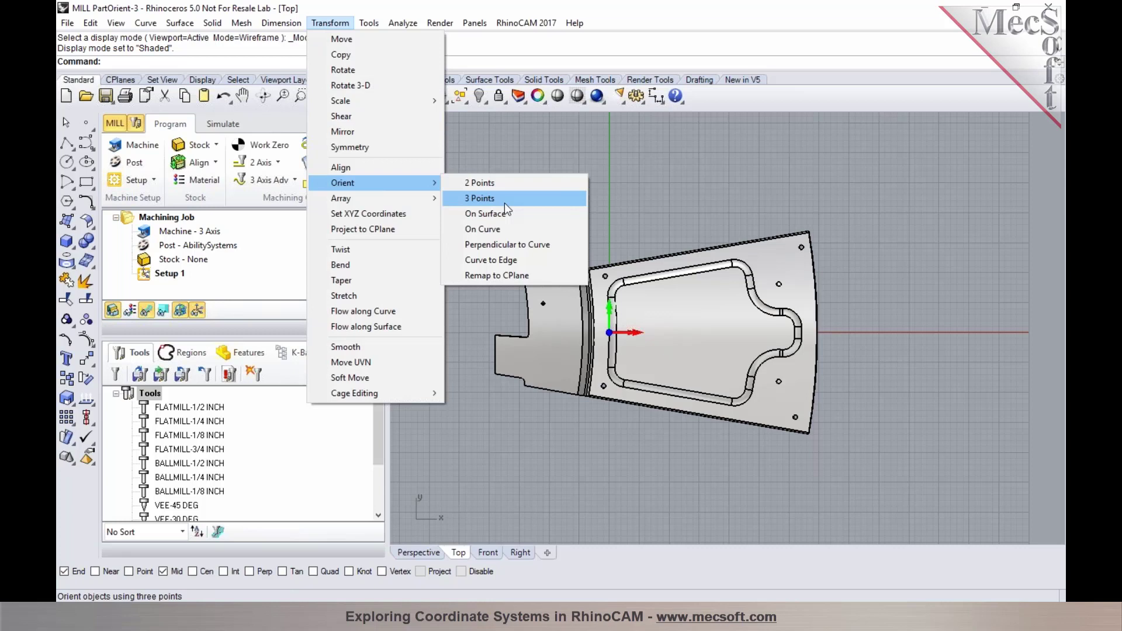
click(619, 262)
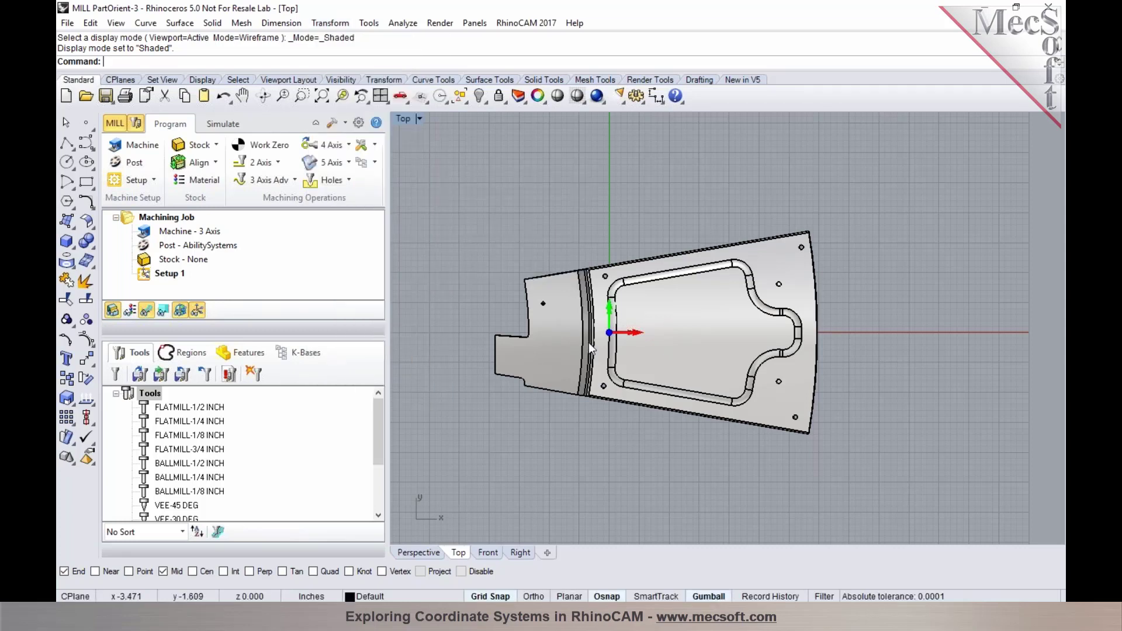
Step: Undo the three-point orient and zoom all four views to the original upright part
click(420, 552)
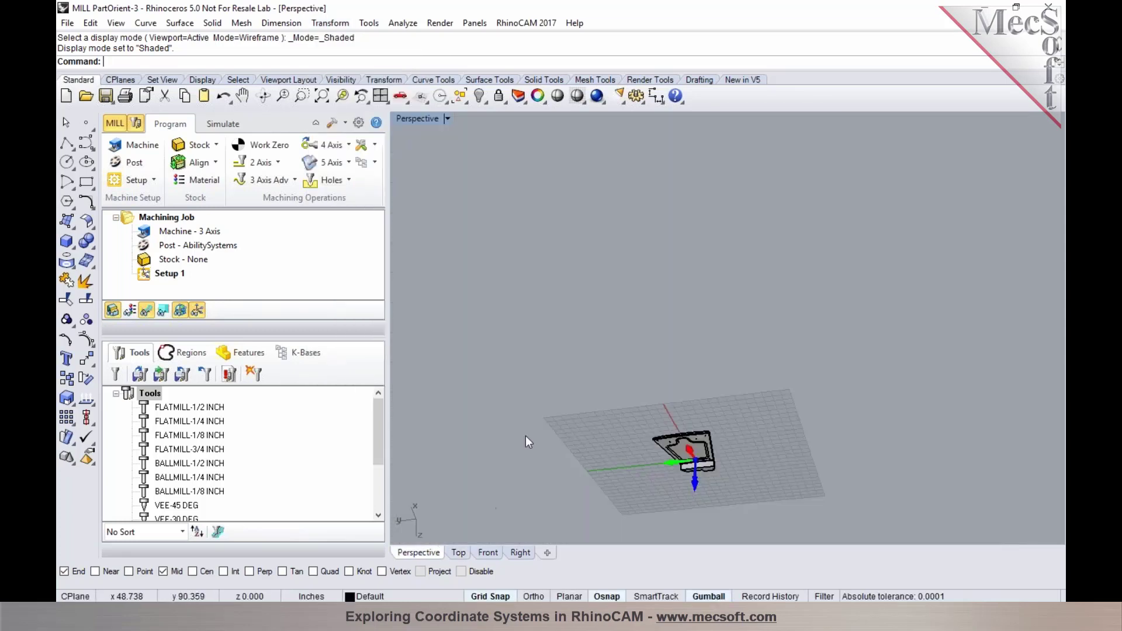
click(380, 96)
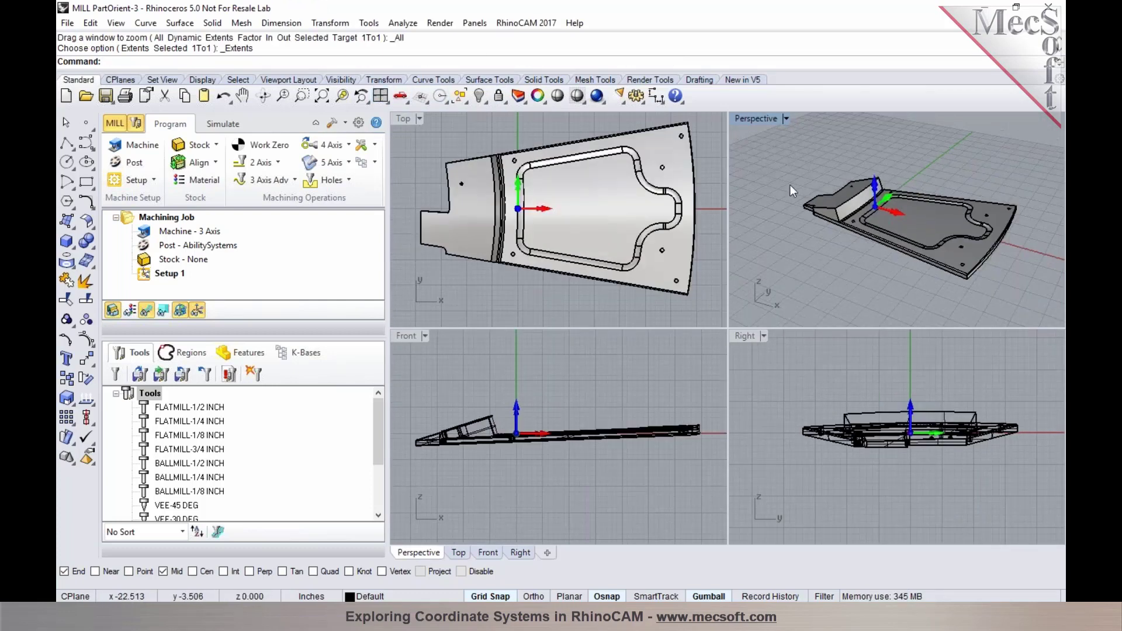
click(222, 97)
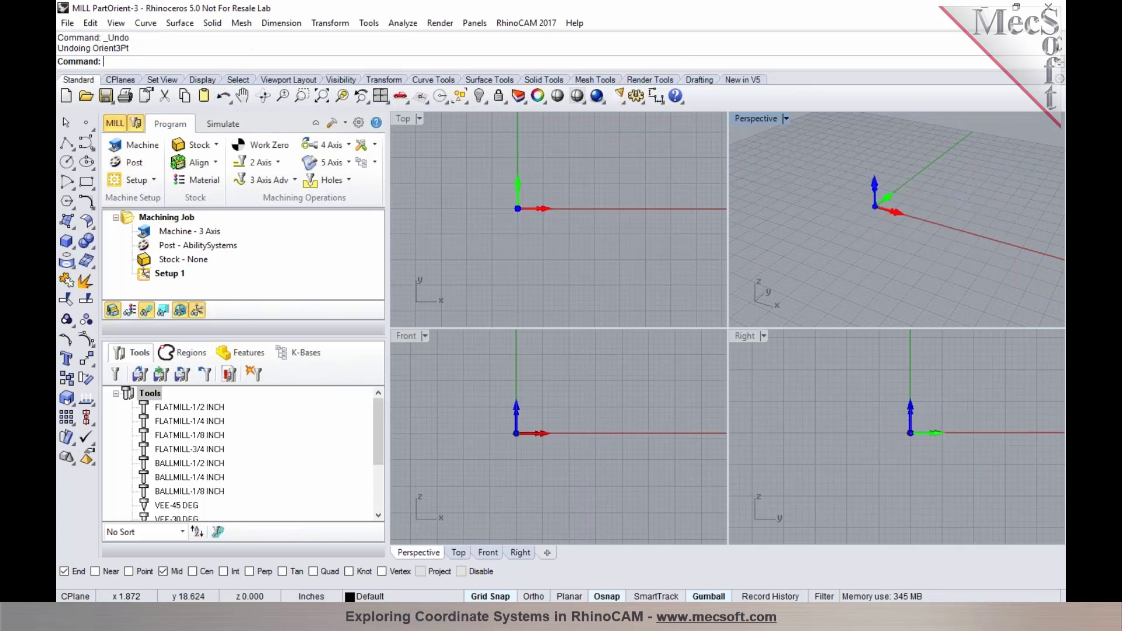
click(378, 97)
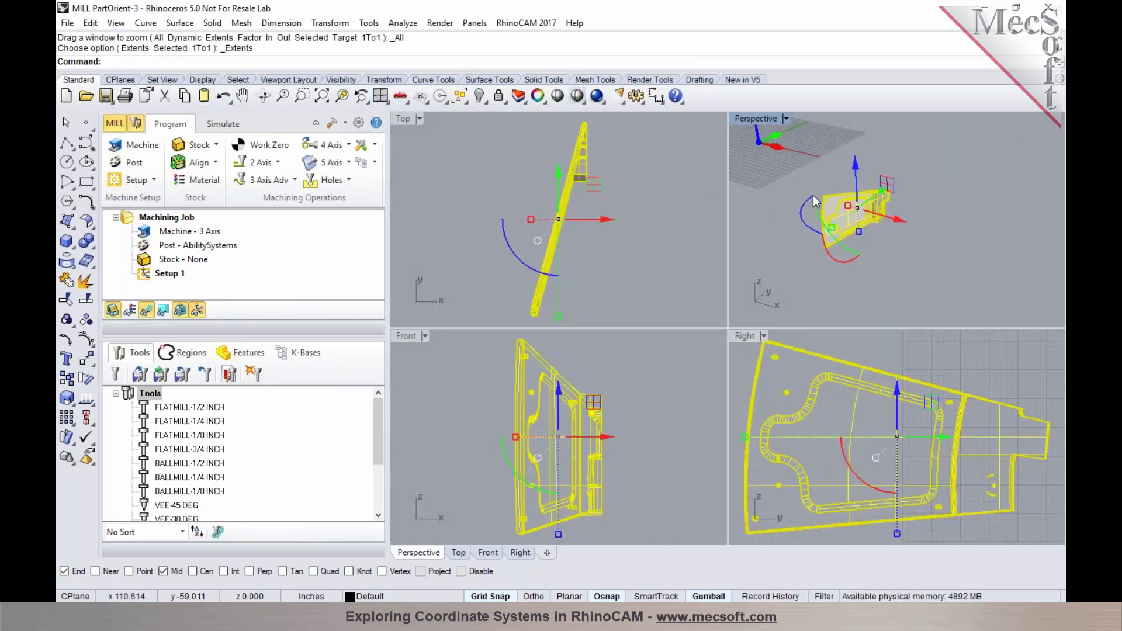
Step: Explode the imported part's block instance into its 3 objects
click(575, 176)
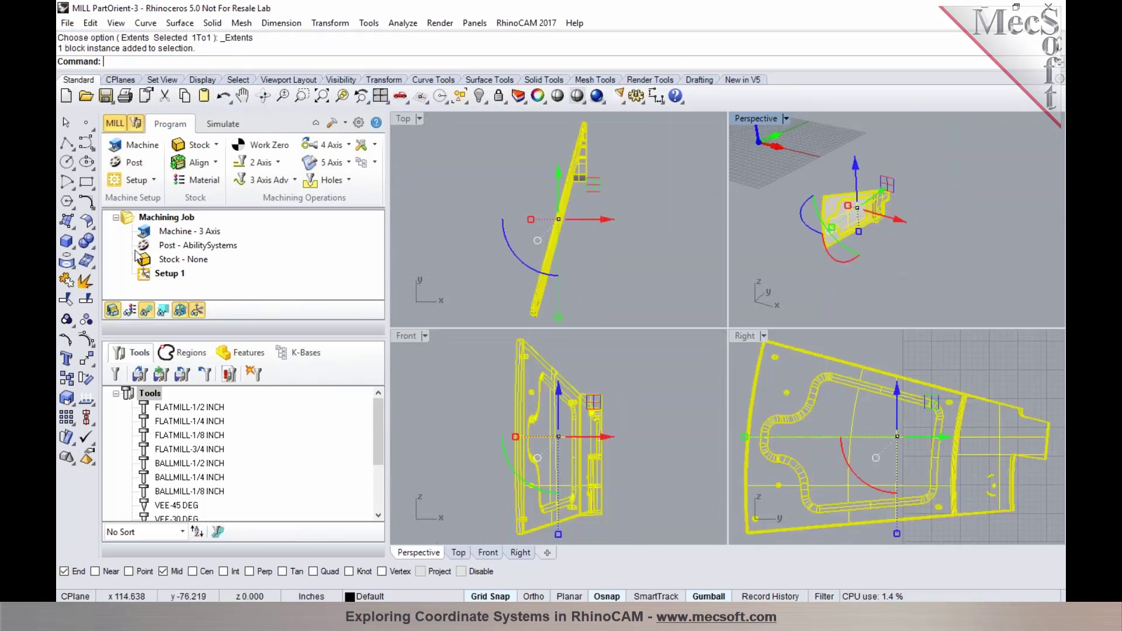
click(86, 280)
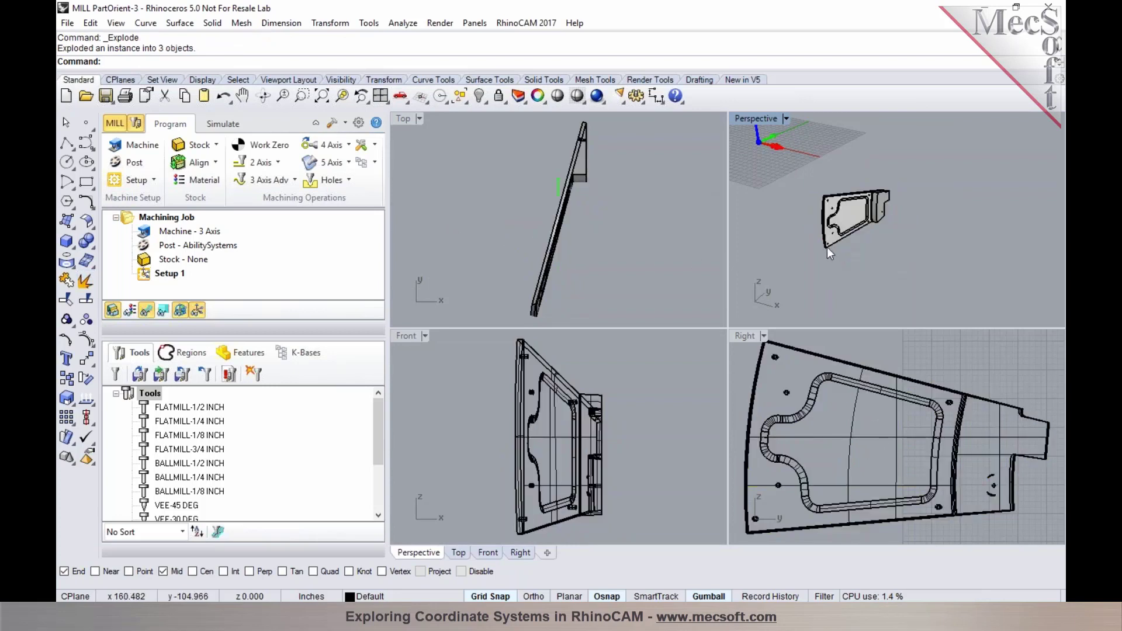
right_drag(826, 247, 831, 248)
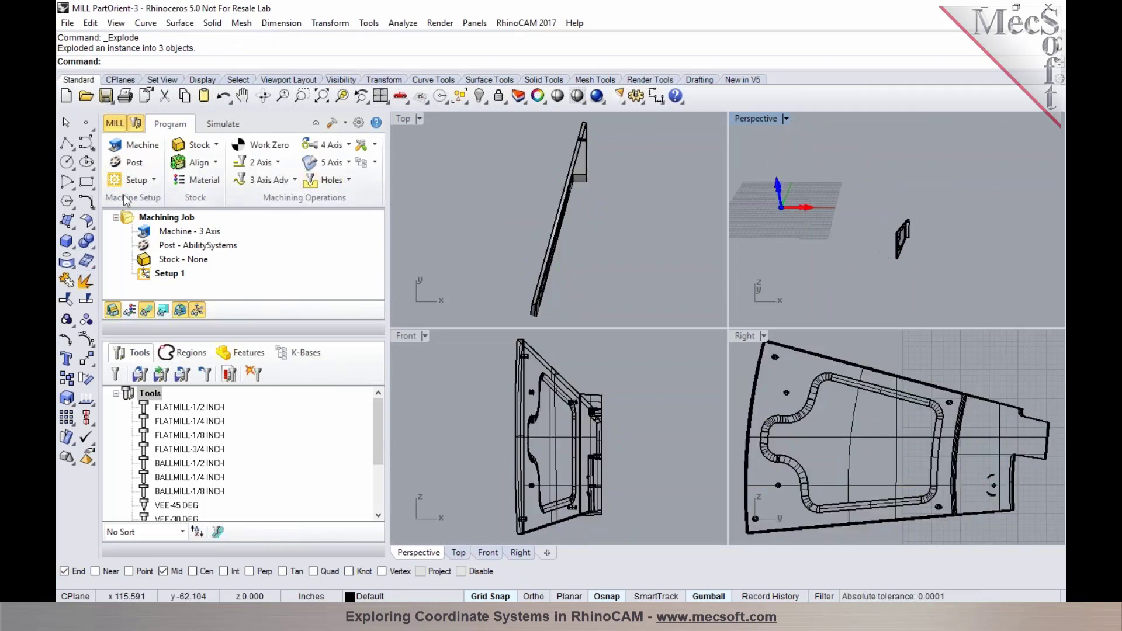
Step: Use Setup > Orient Part to align the part to its large flat face
click(153, 180)
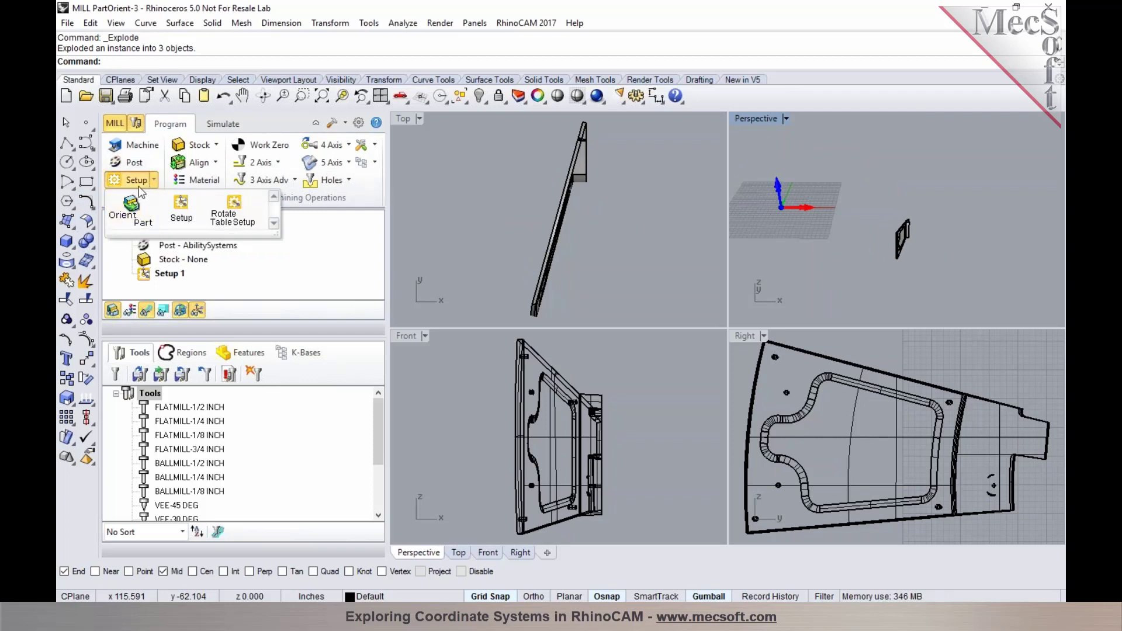
click(131, 217)
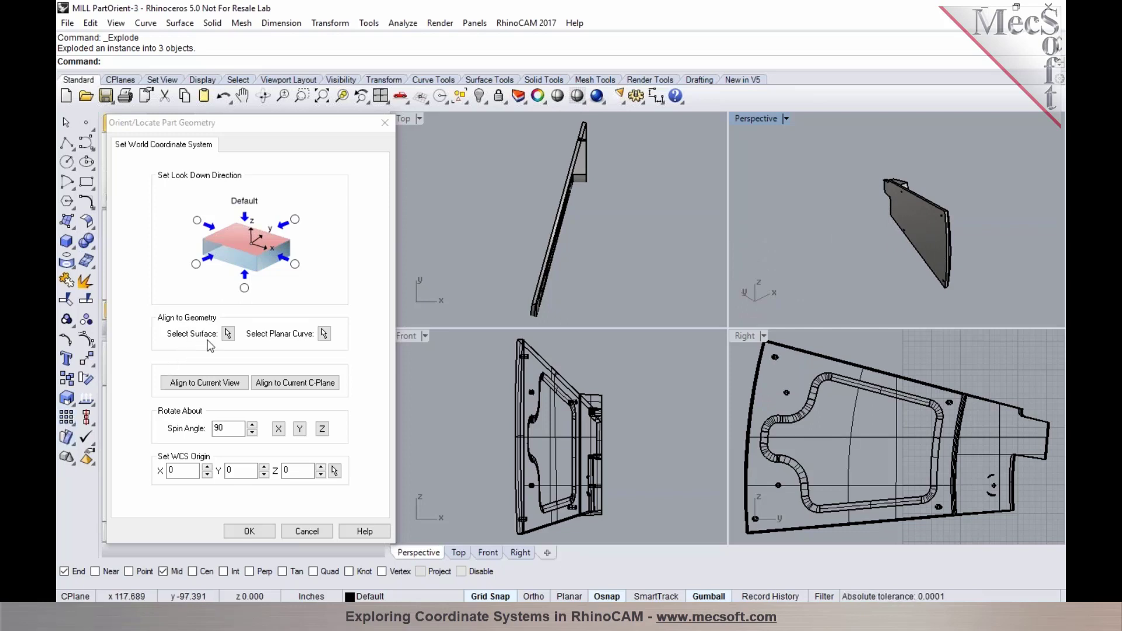
click(227, 333)
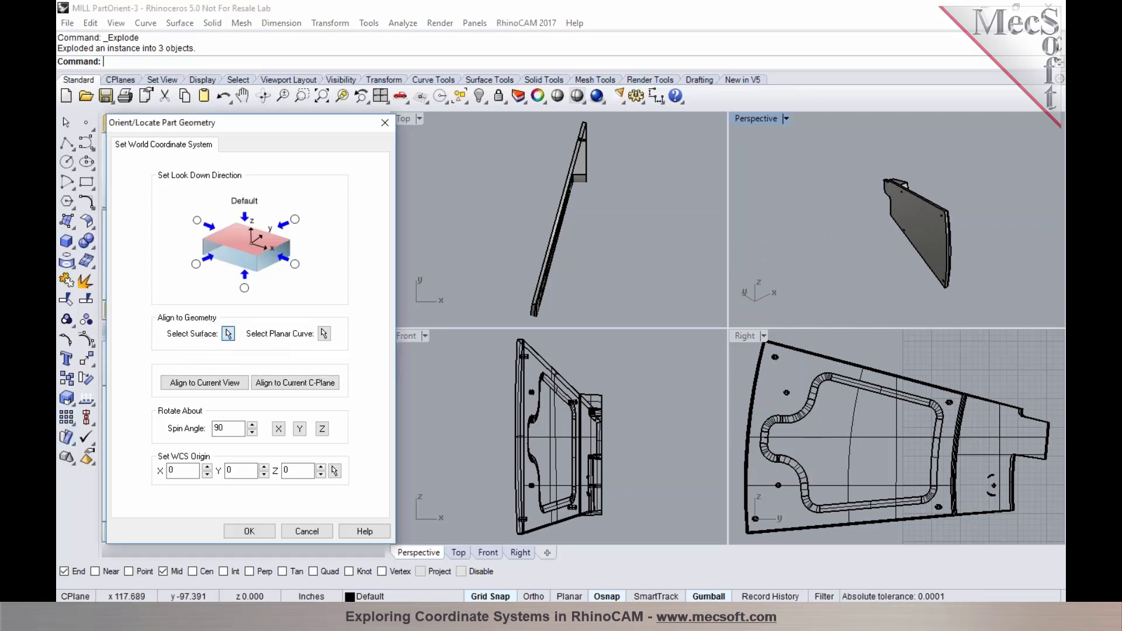
click(915, 219)
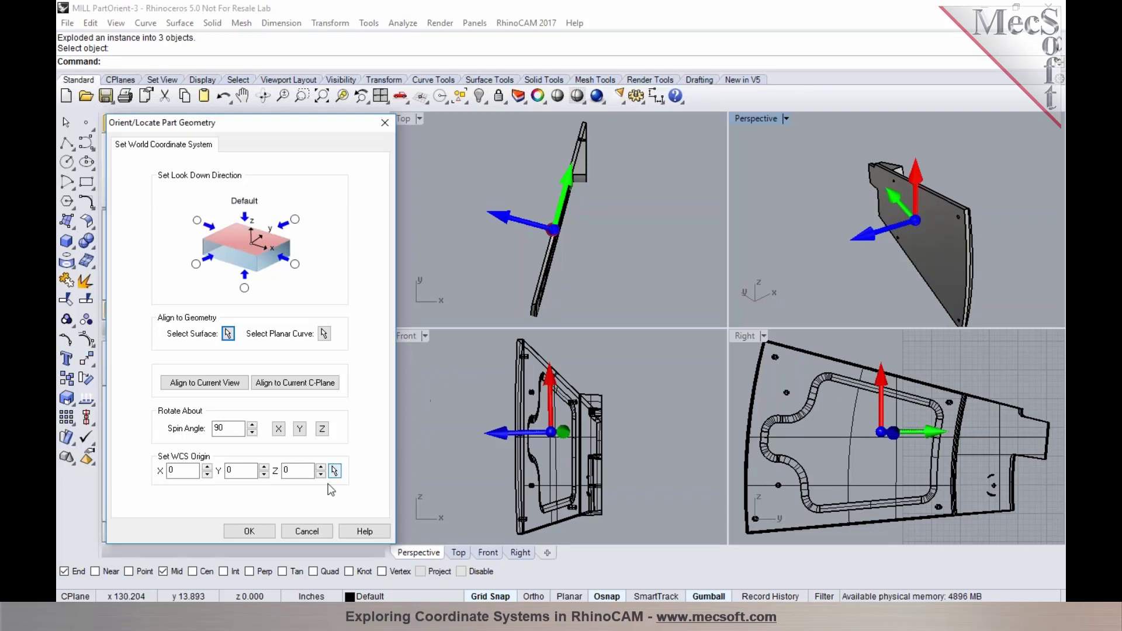
click(250, 531)
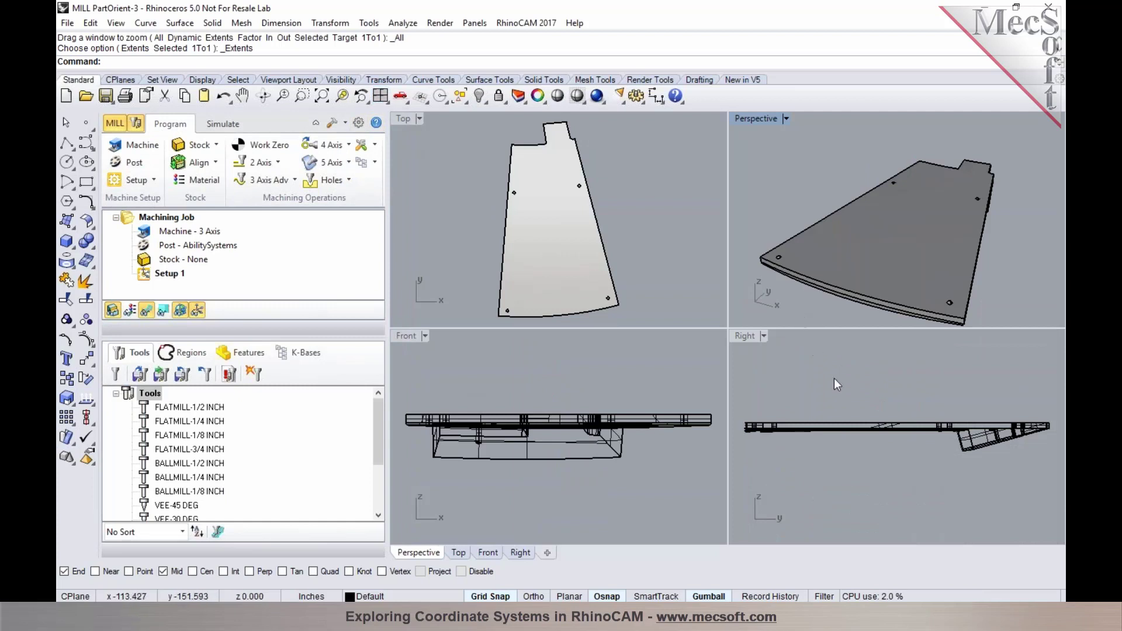
Step: Reopen Orient Part and apply a 180° spin about X to flip the part
scroll(818, 199, down, 2)
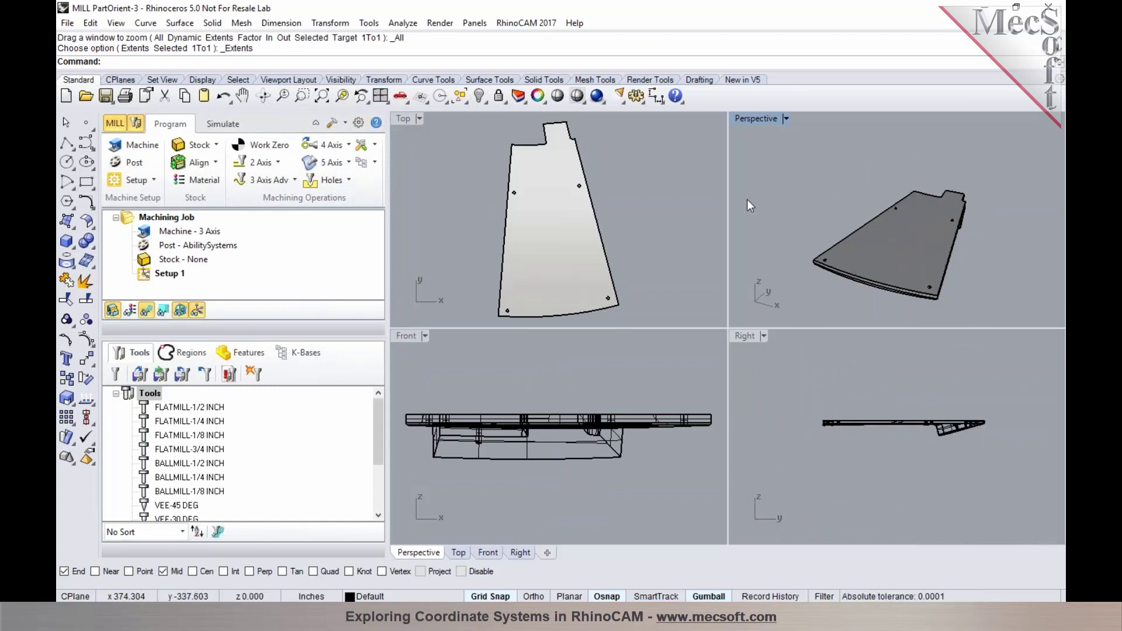
click(153, 180)
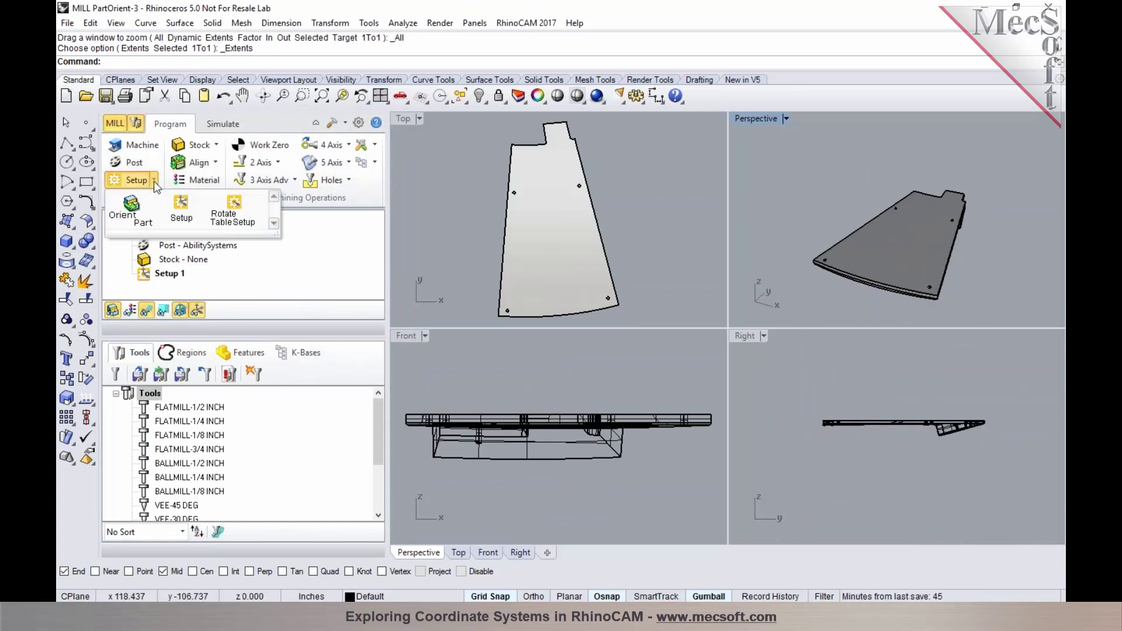
click(138, 211)
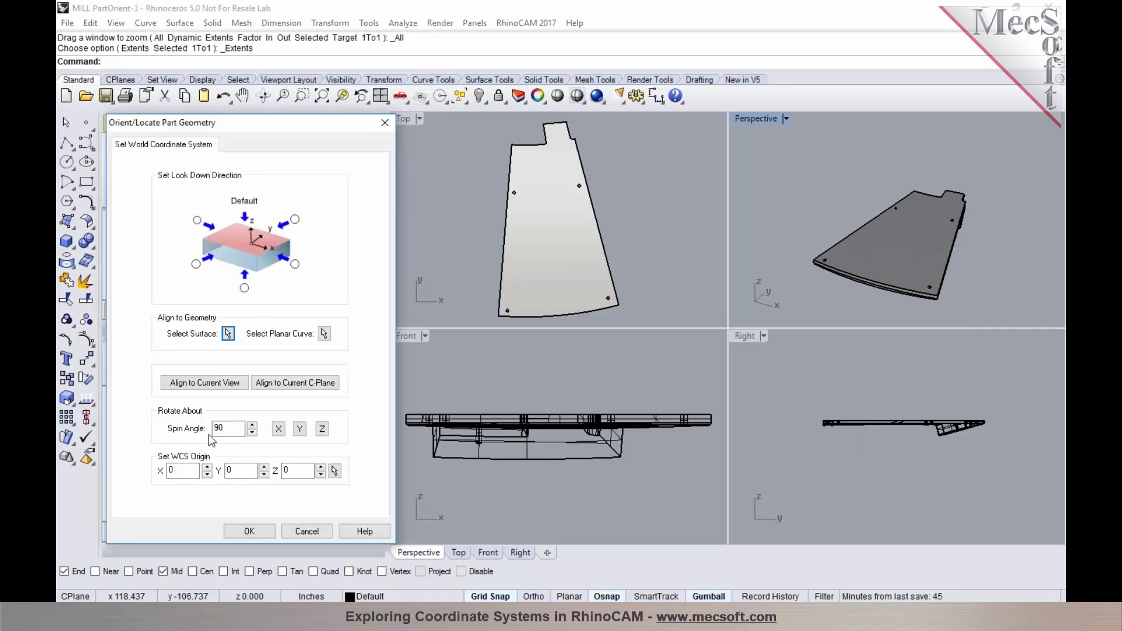
drag(226, 428, 210, 432)
text(18)
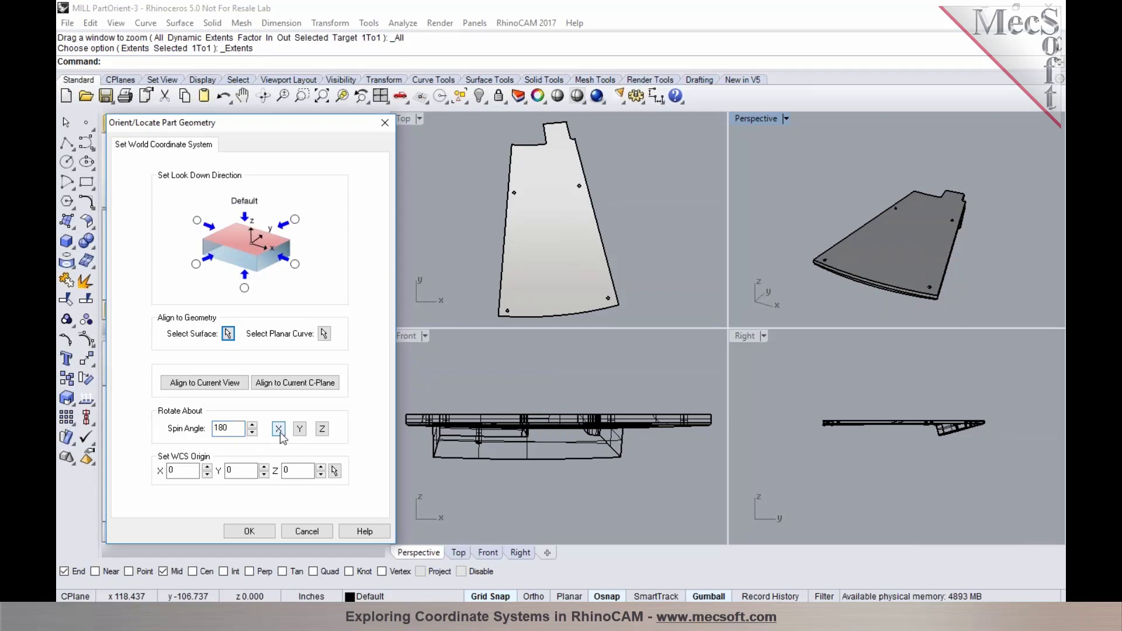
click(249, 530)
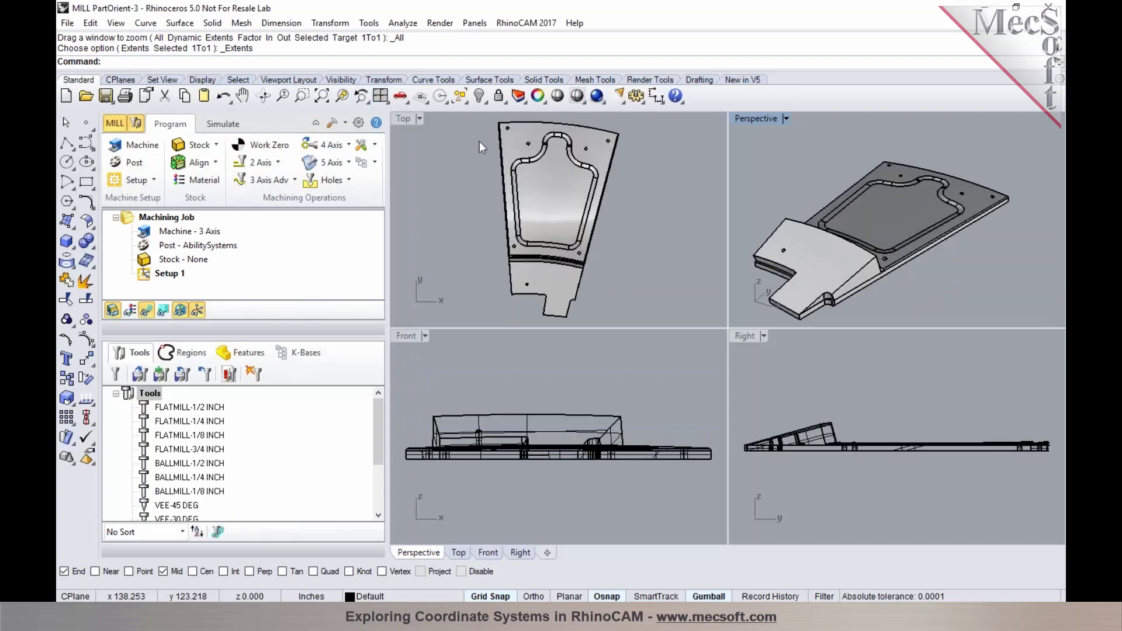
scroll(641, 226, down, 5)
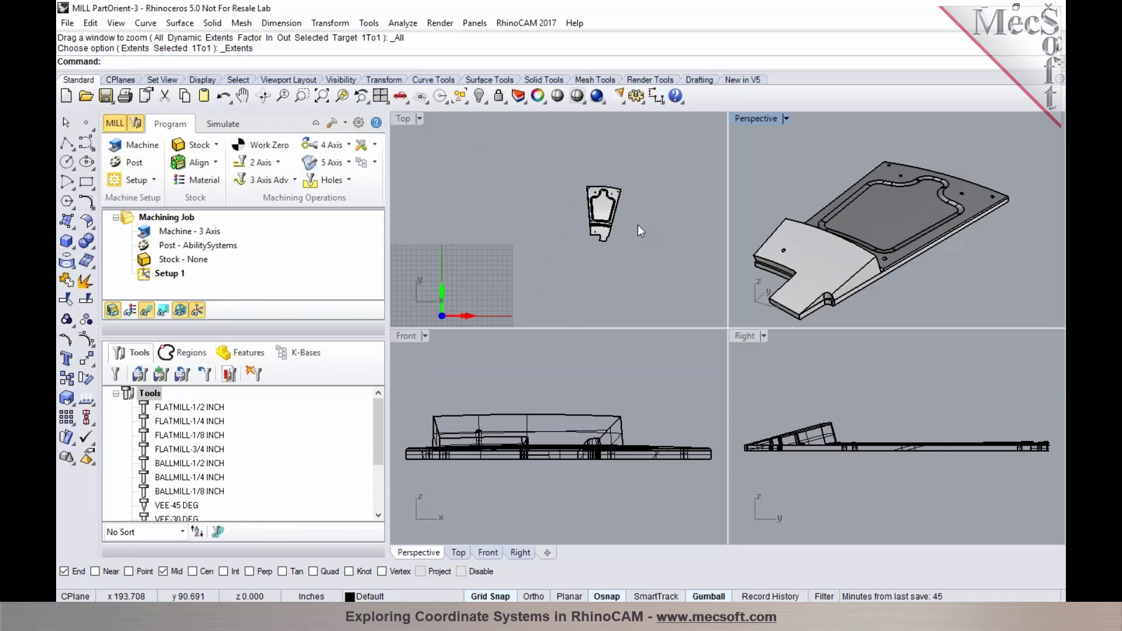
scroll(626, 222, up, 1)
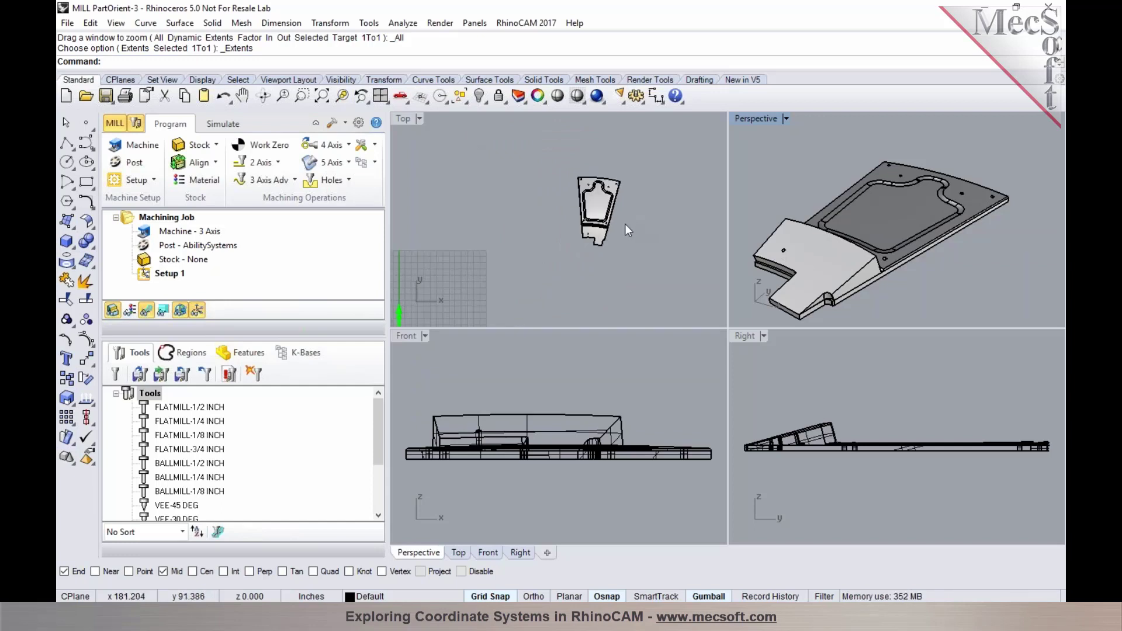
scroll(633, 226, down, 2)
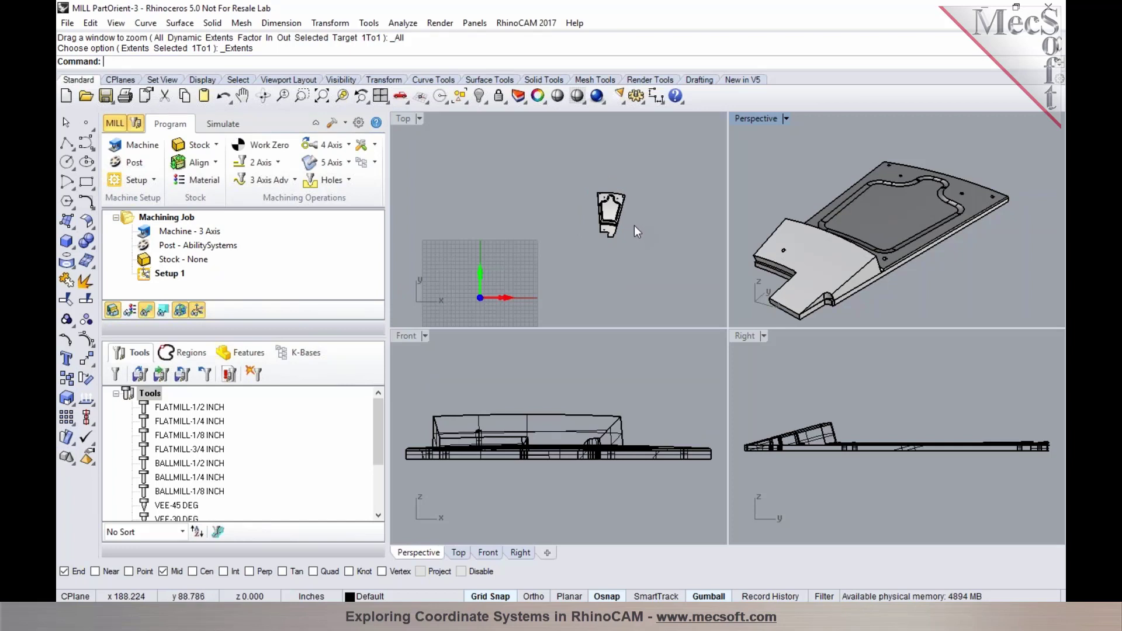
Step: Set the World C.S to the part box, with Highest Z zero face and South West zero position
click(206, 164)
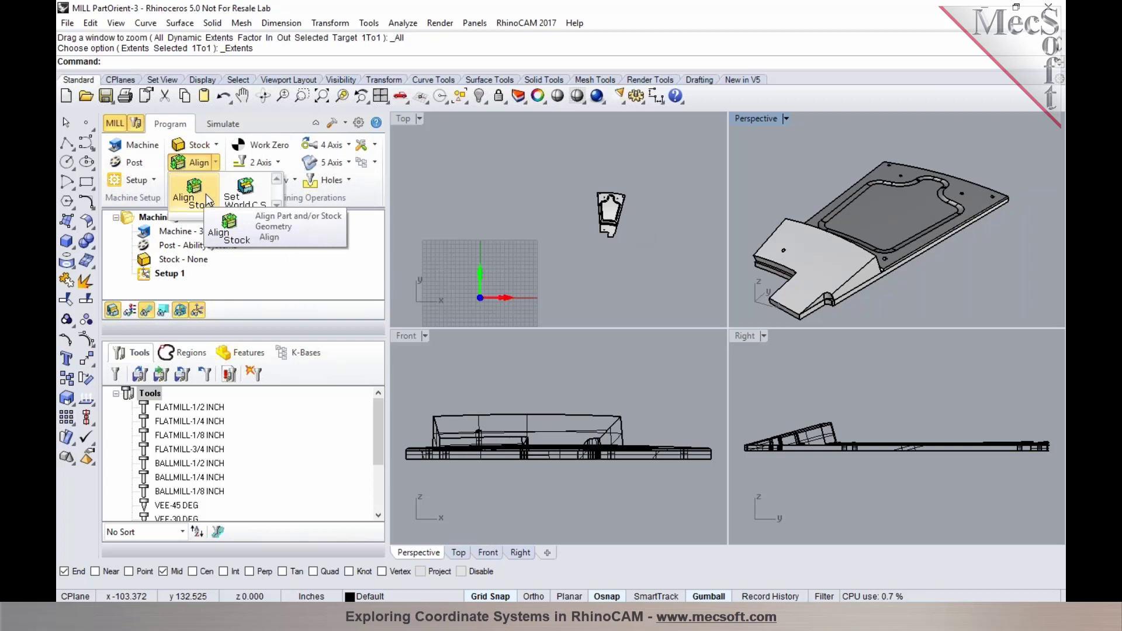
click(245, 188)
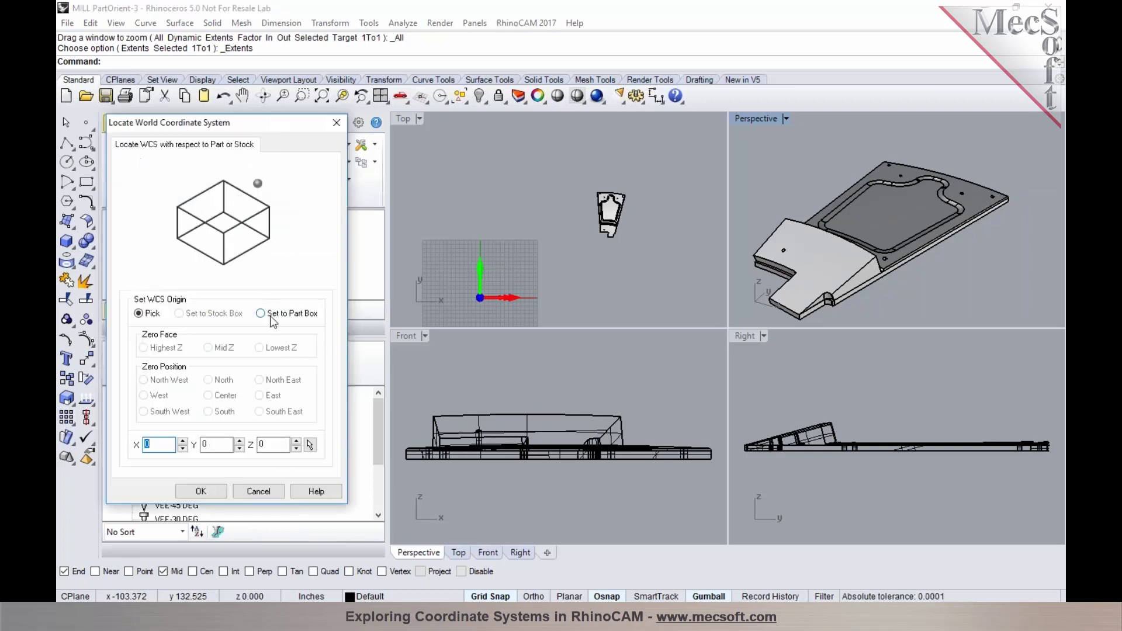
click(270, 319)
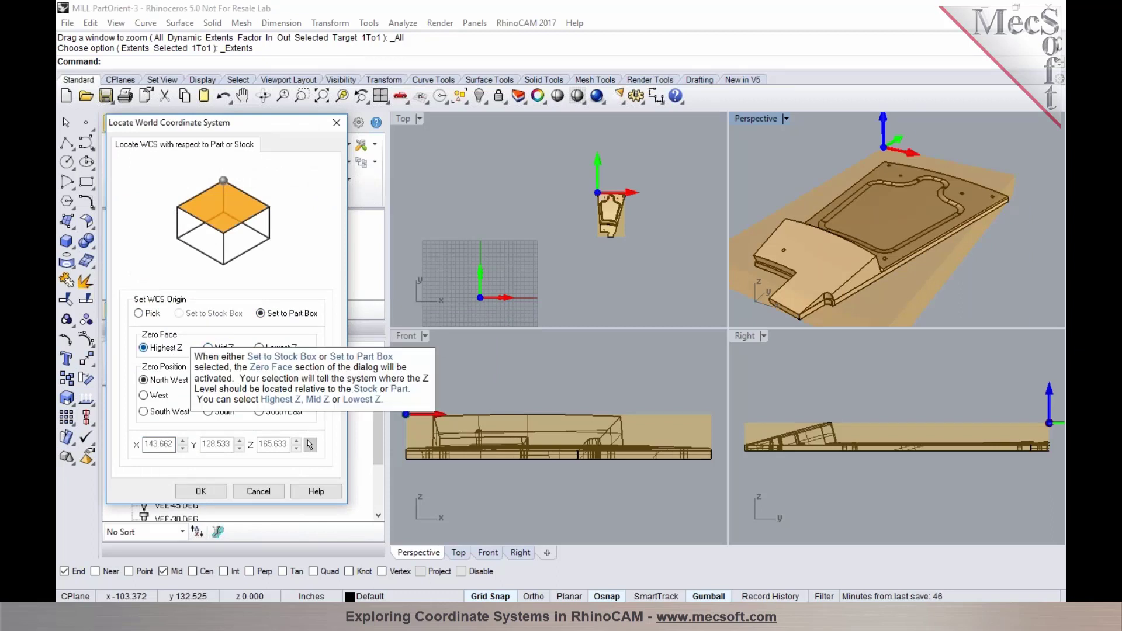
click(162, 412)
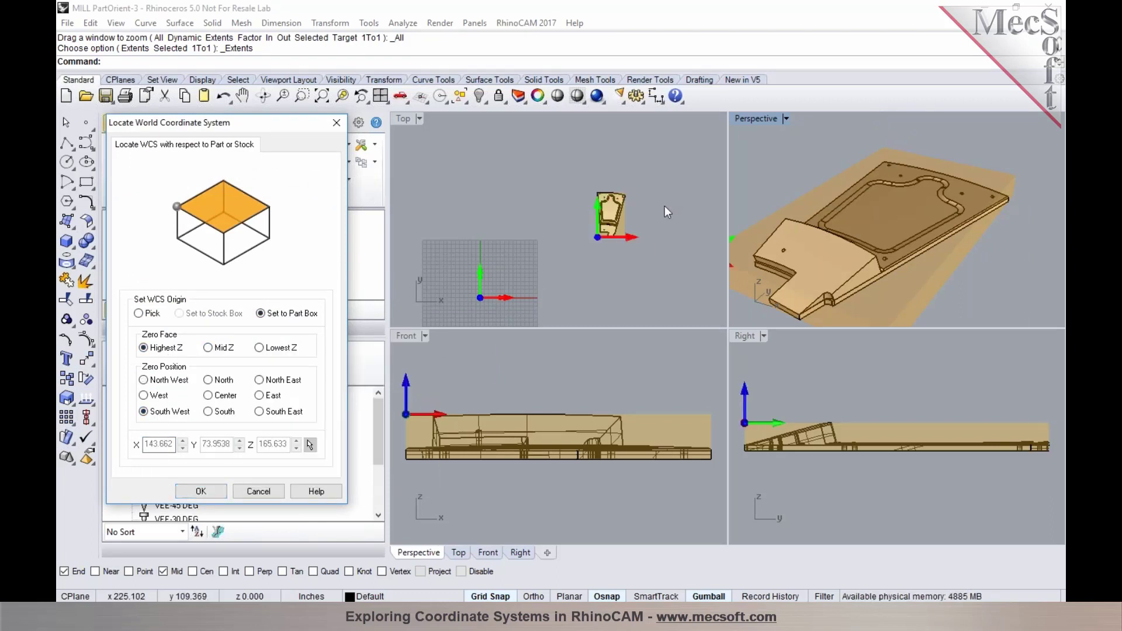
scroll(584, 179, up, 4)
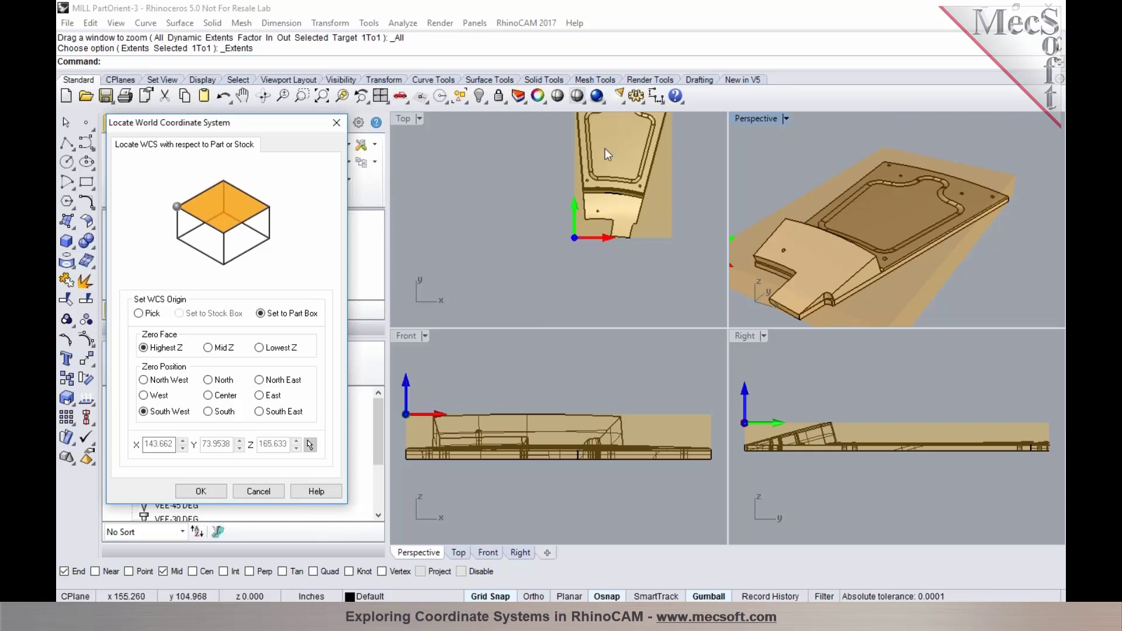
click(200, 491)
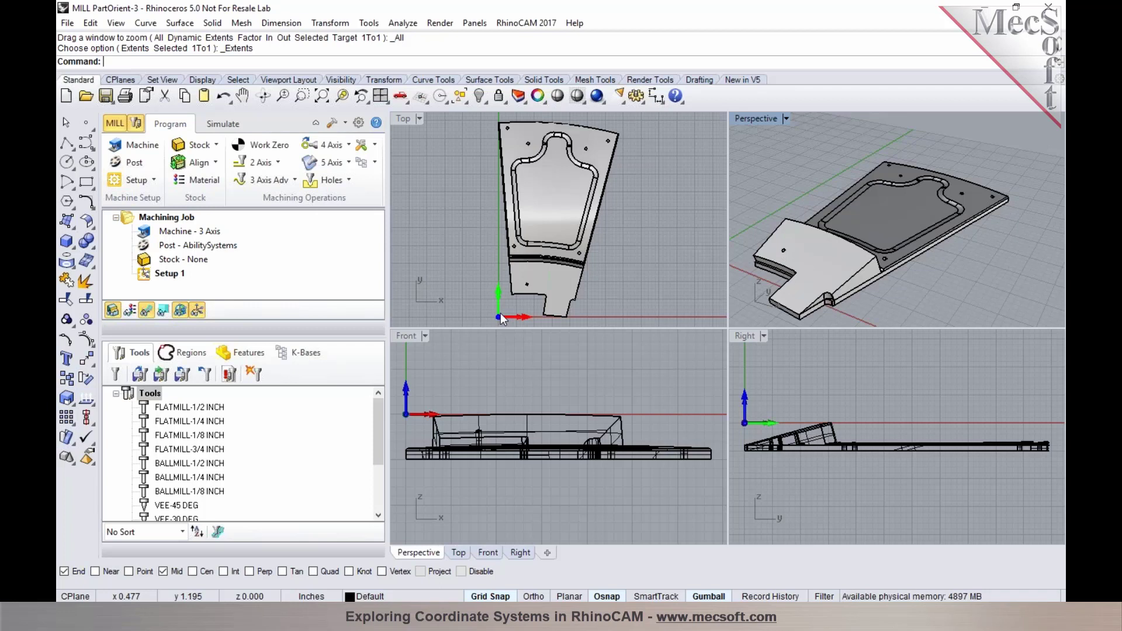
click(153, 182)
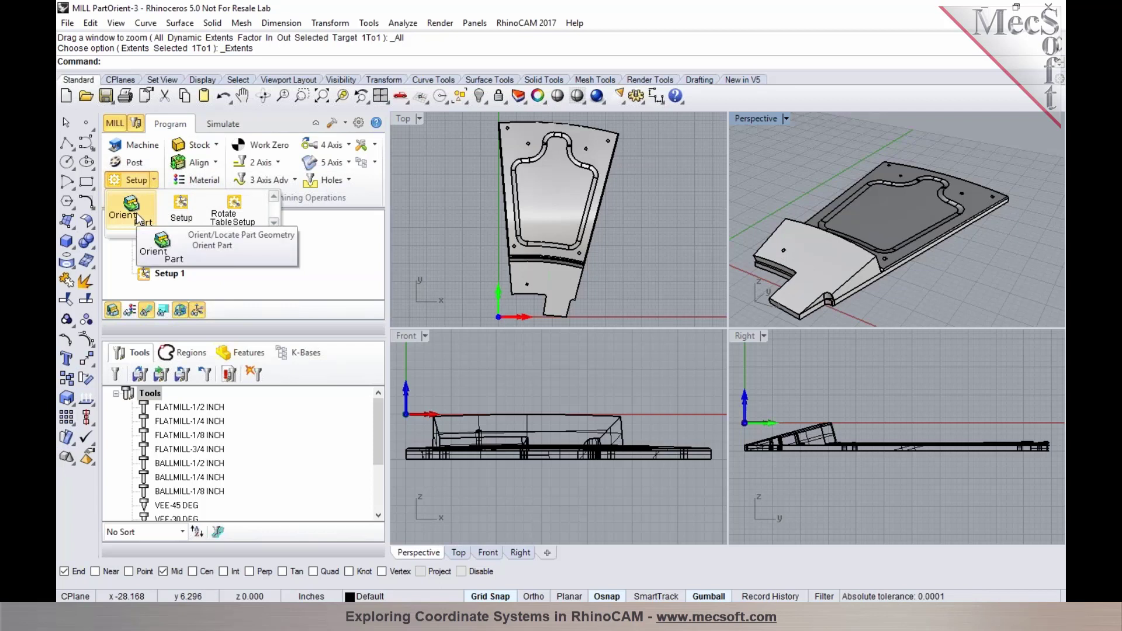
click(645, 266)
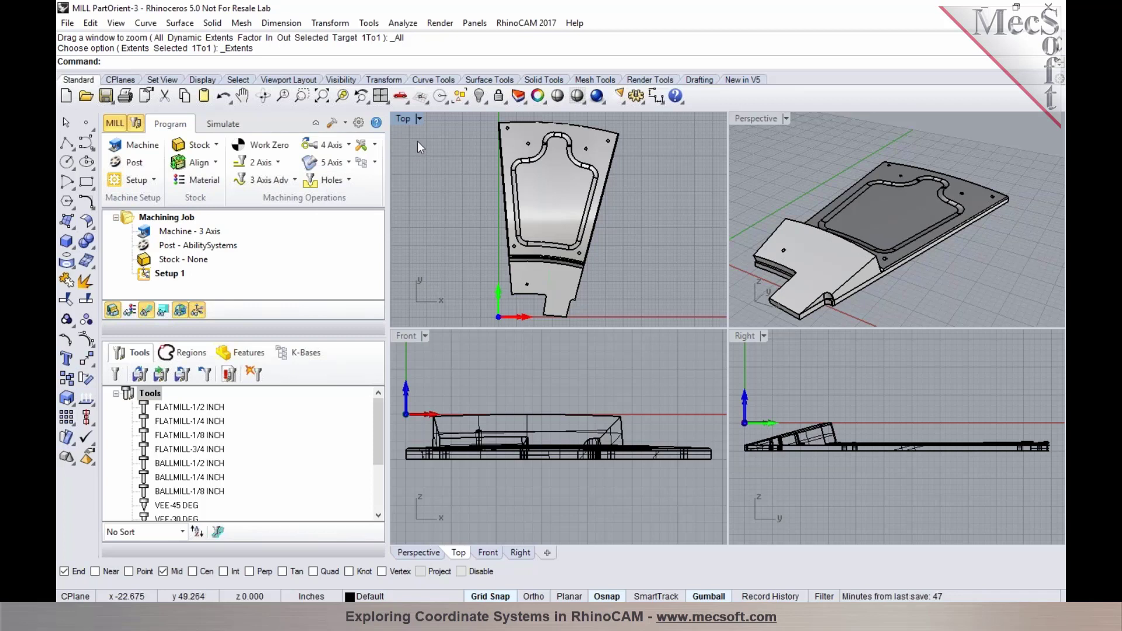
click(865, 232)
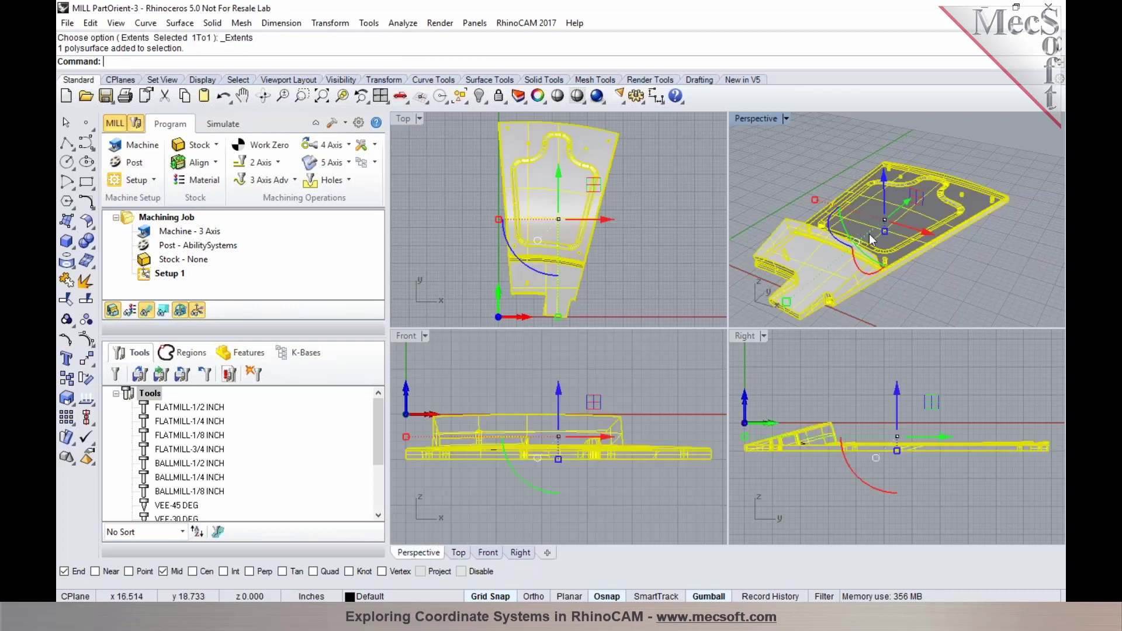
click(994, 272)
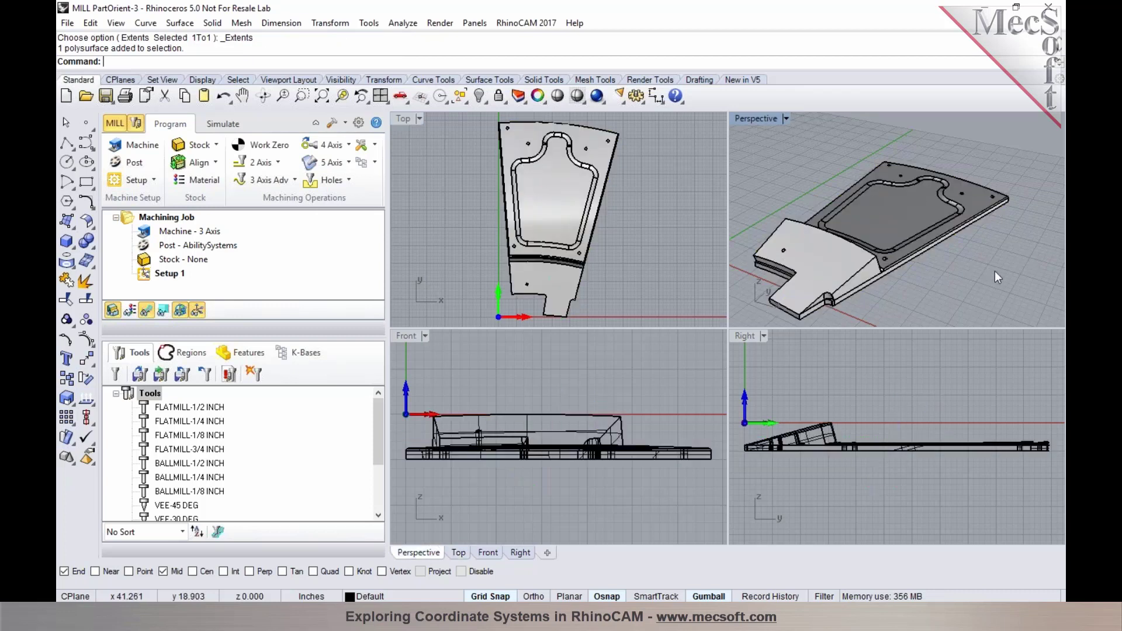